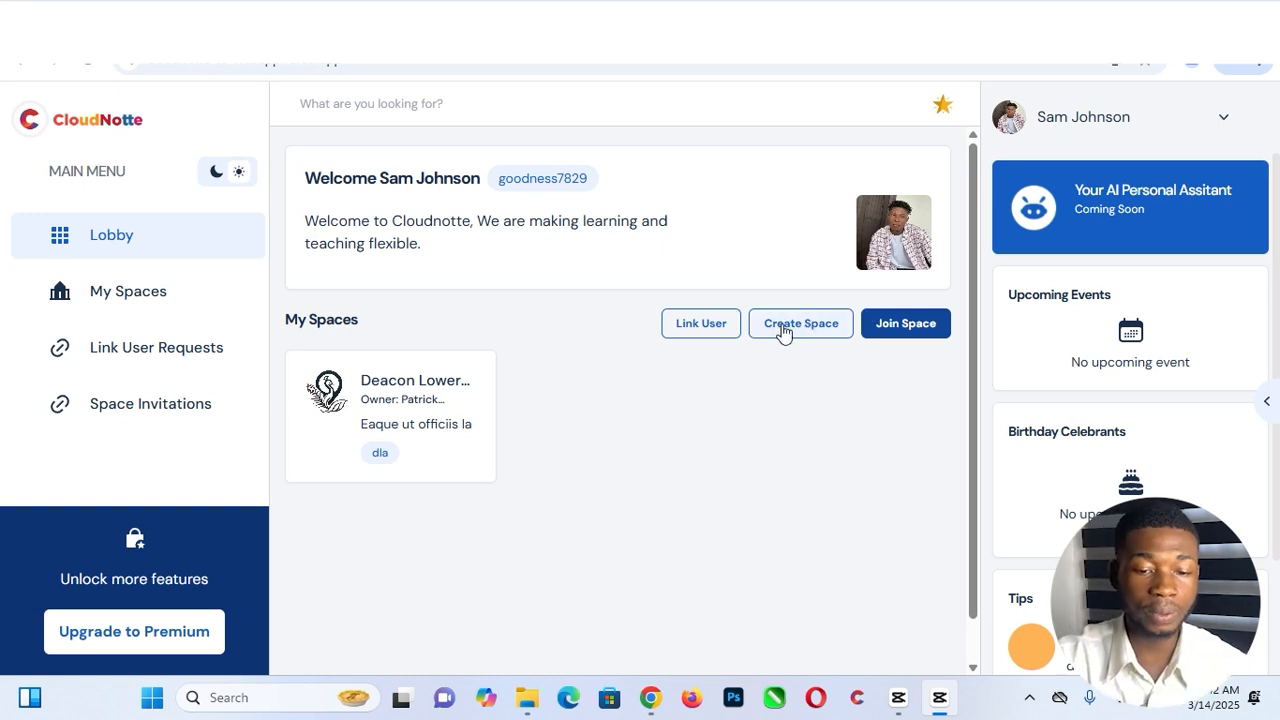
- Start a new space from My Spaces and advance past the Welcome page to the space information form
click(805, 329)
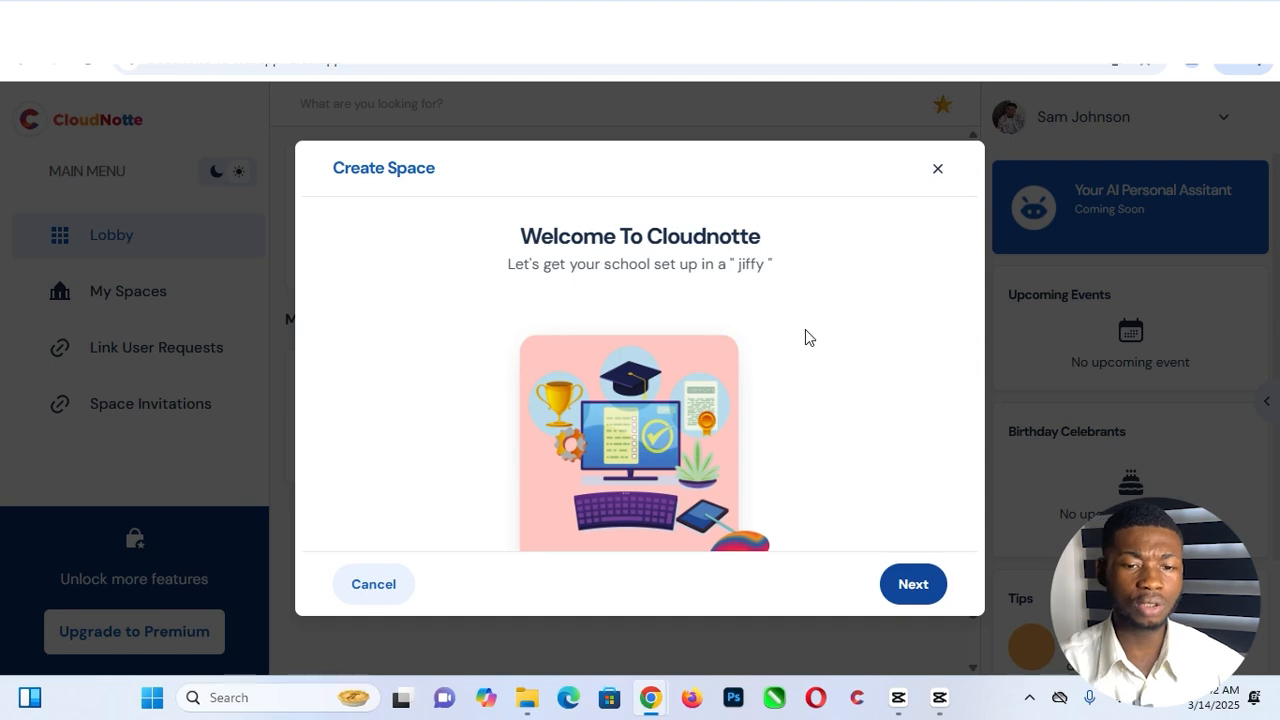
click(914, 593)
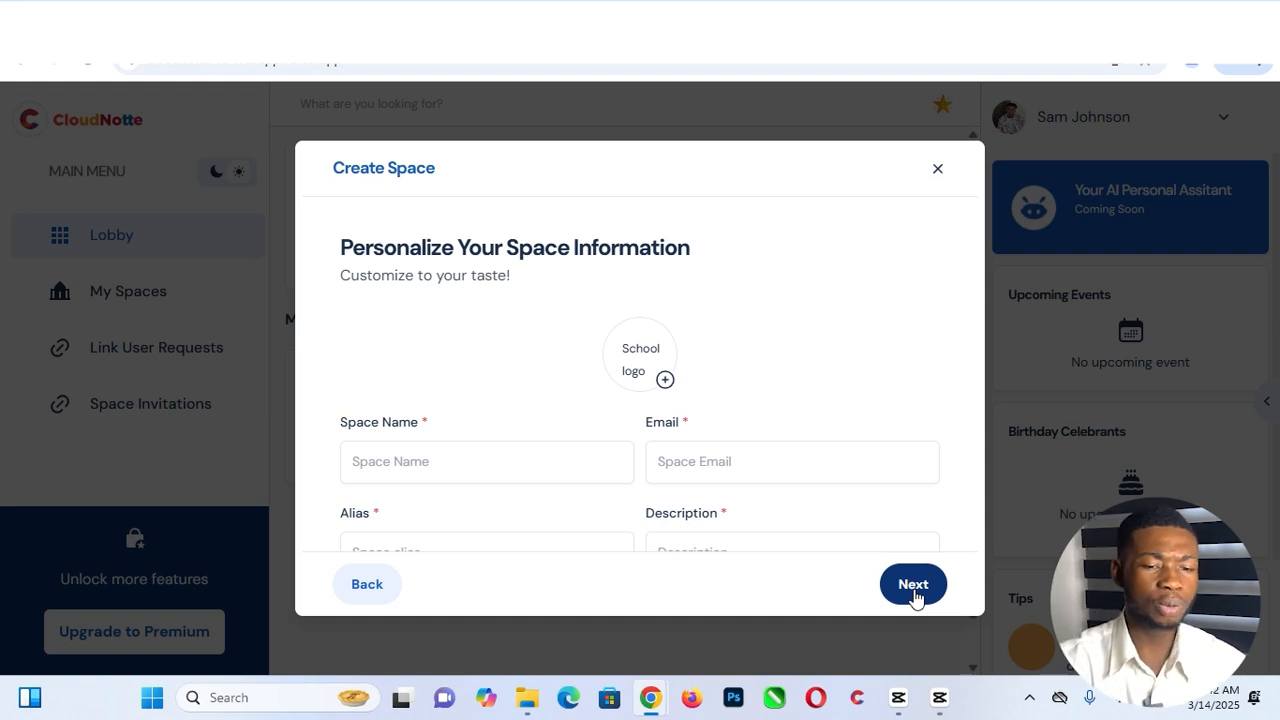
click(436, 466)
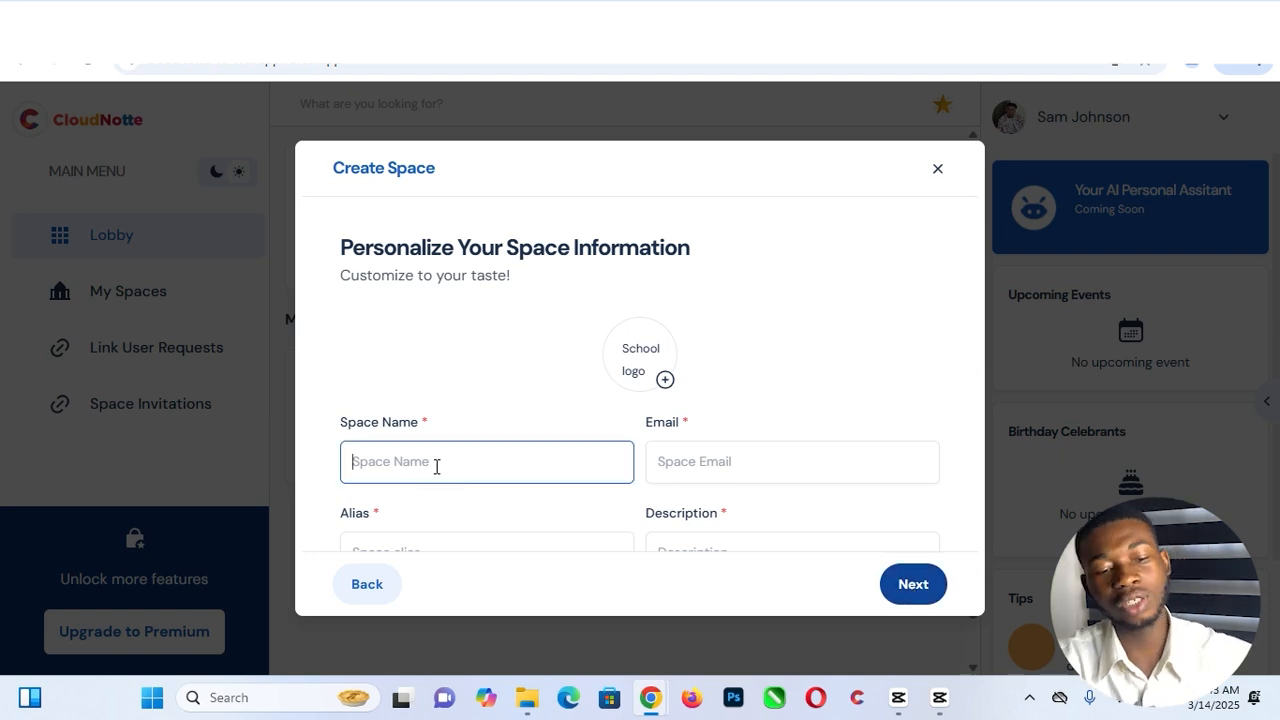
- Name the space 'johnson secondary school' and upload IMG_6754 as its logo
text(j)
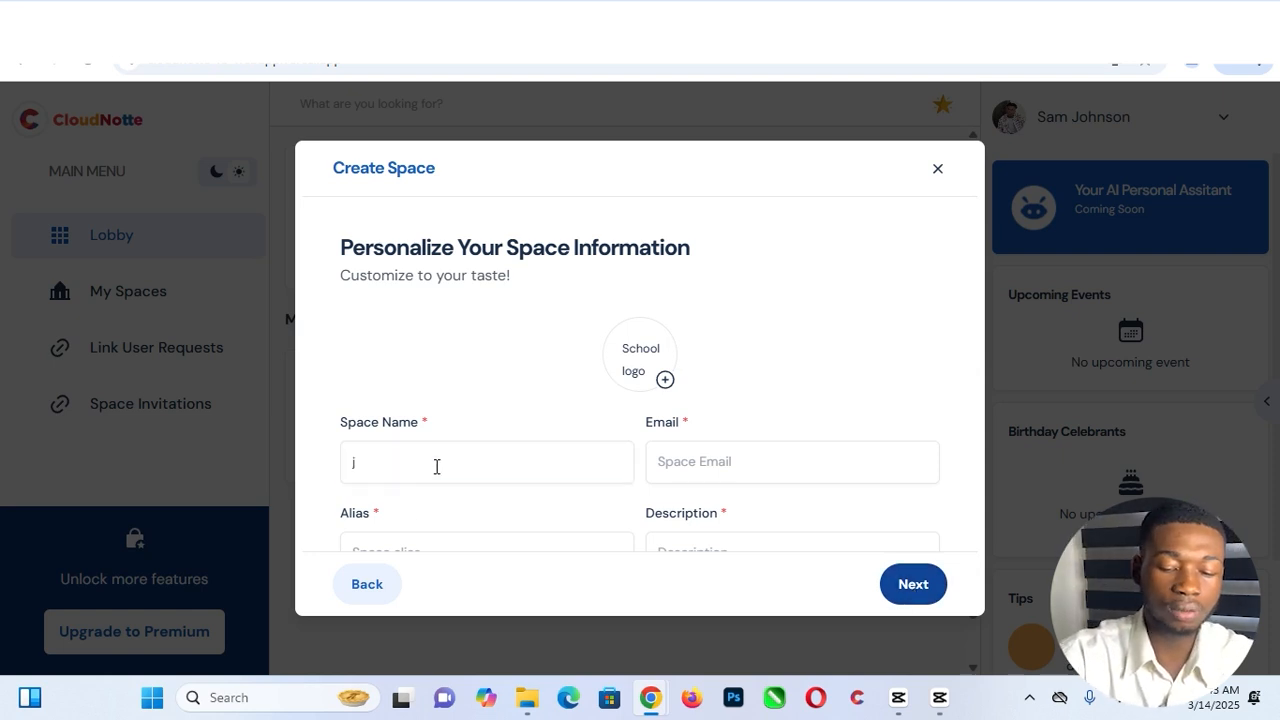
text(ohnson secondary school)
click(665, 382)
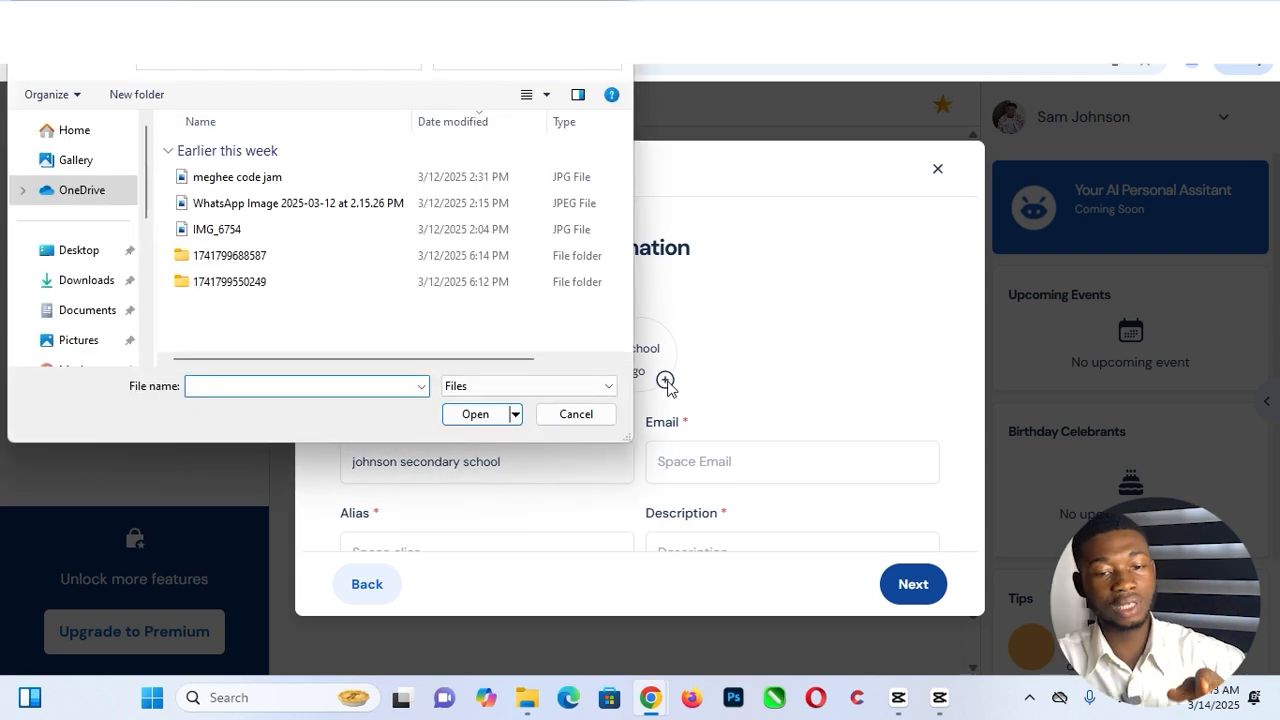
click(320, 230)
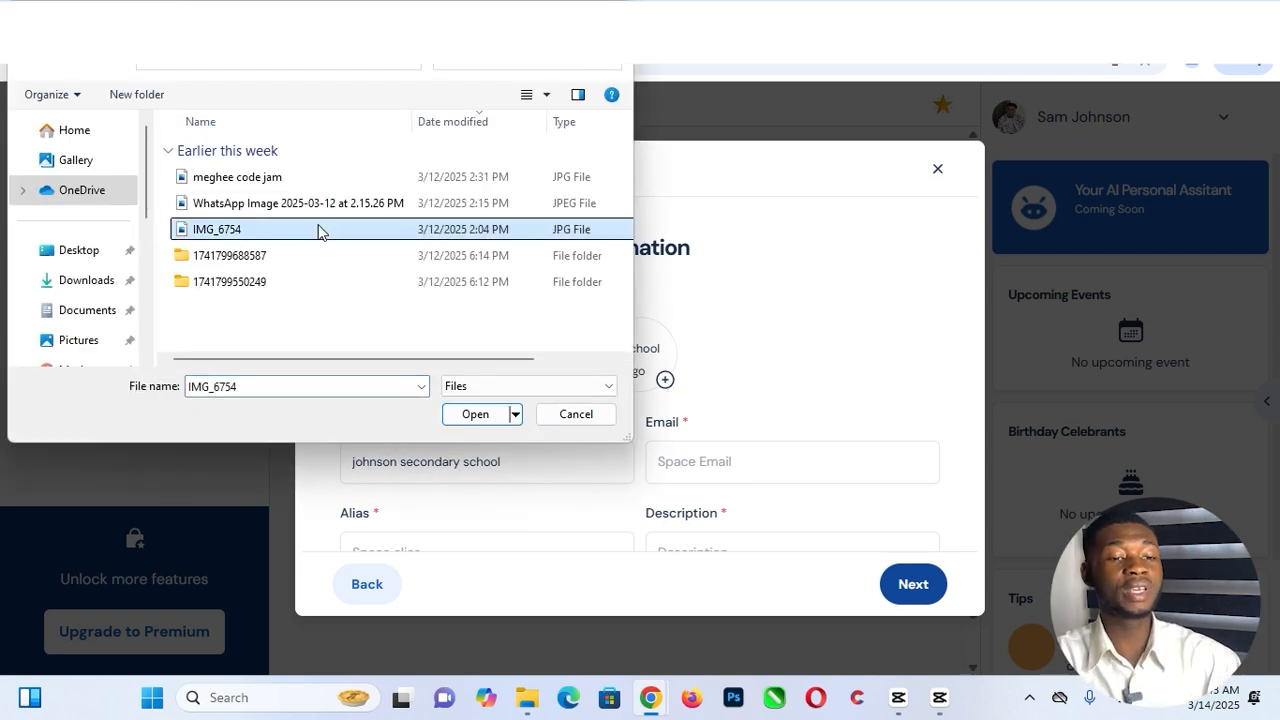
click(488, 414)
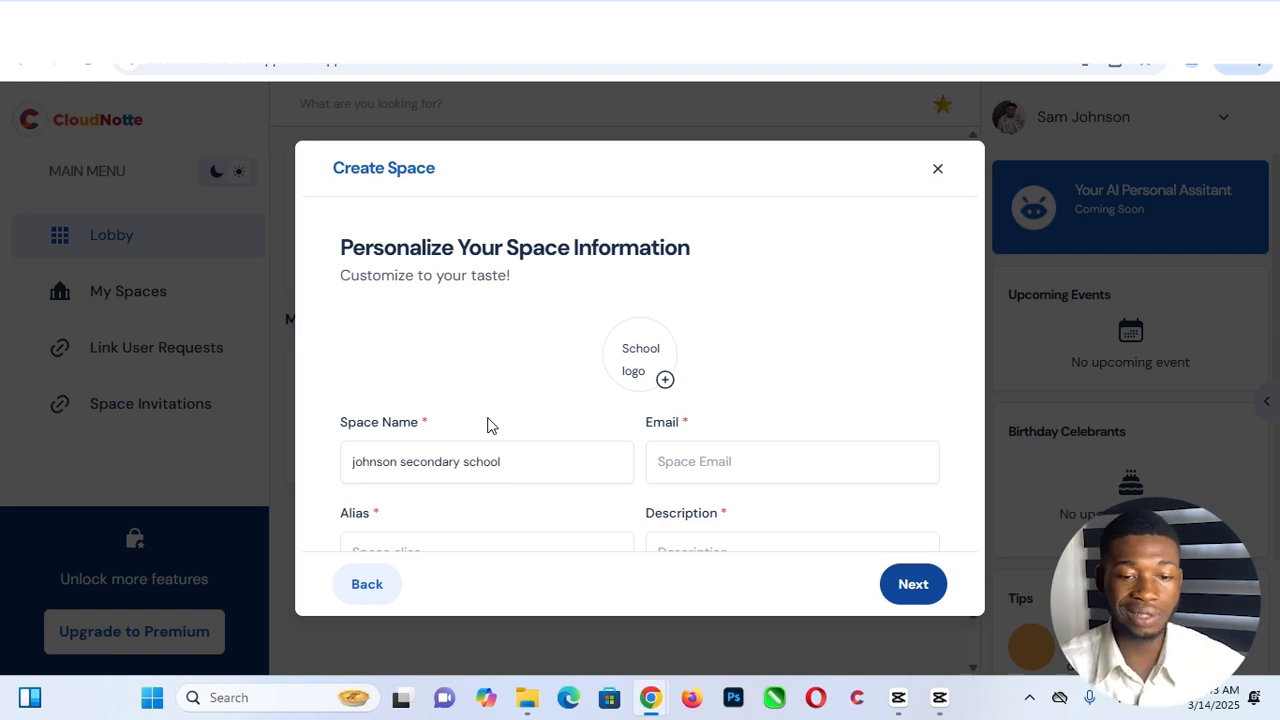
- Fill in the space email from a saved autofill address
click(703, 463)
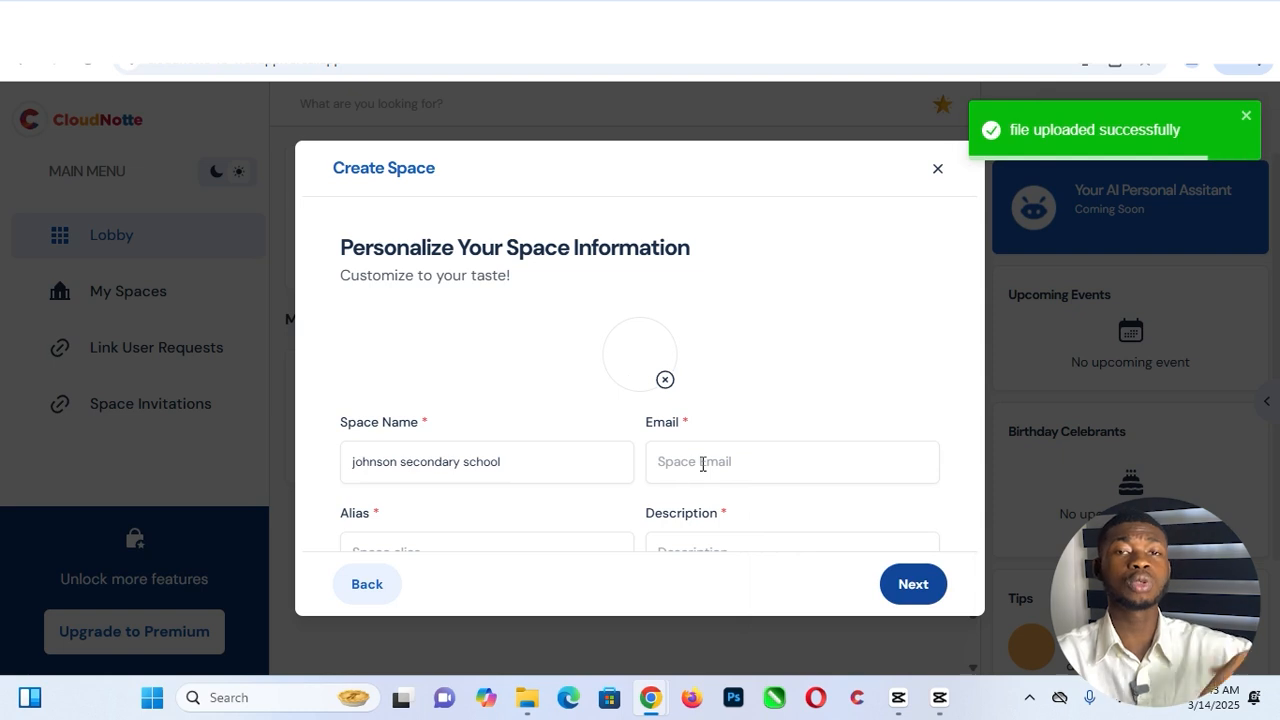
click(703, 463)
scroll(866, 426, down, 2)
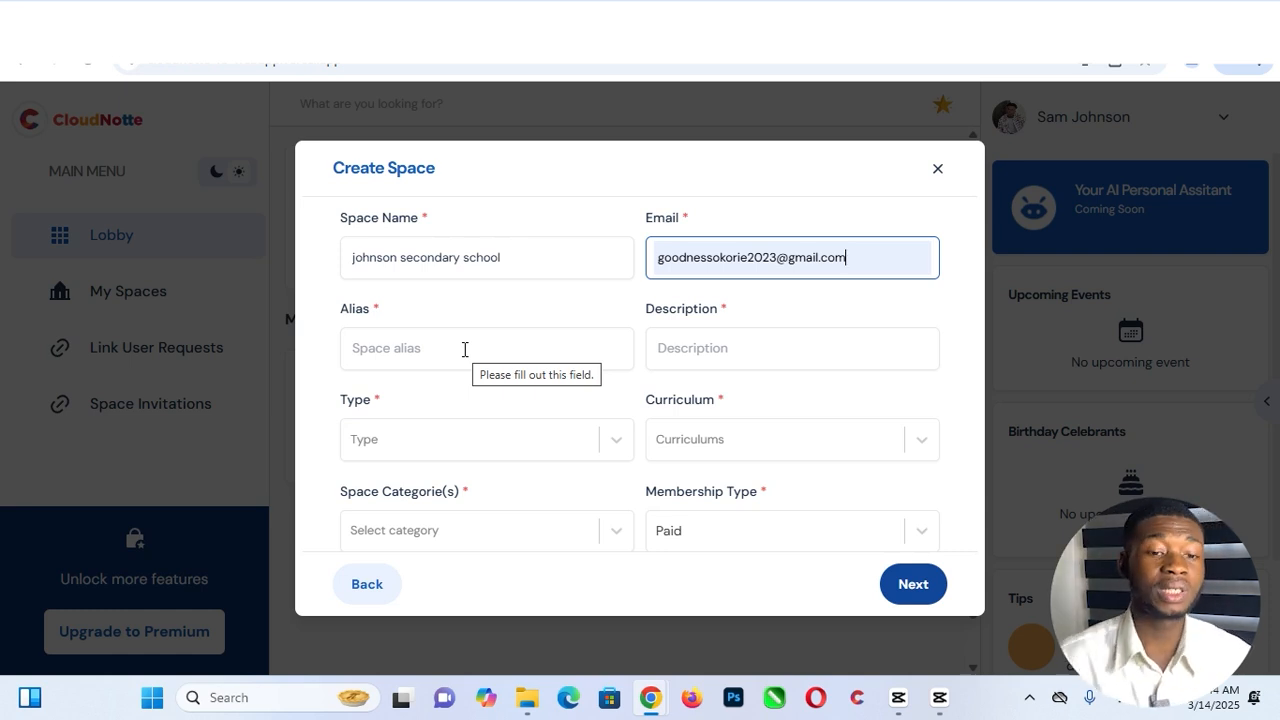
- Set alias 'JSS' and paste the day-and-boarding-school description, fixing its final word 'minds'
click(464, 349)
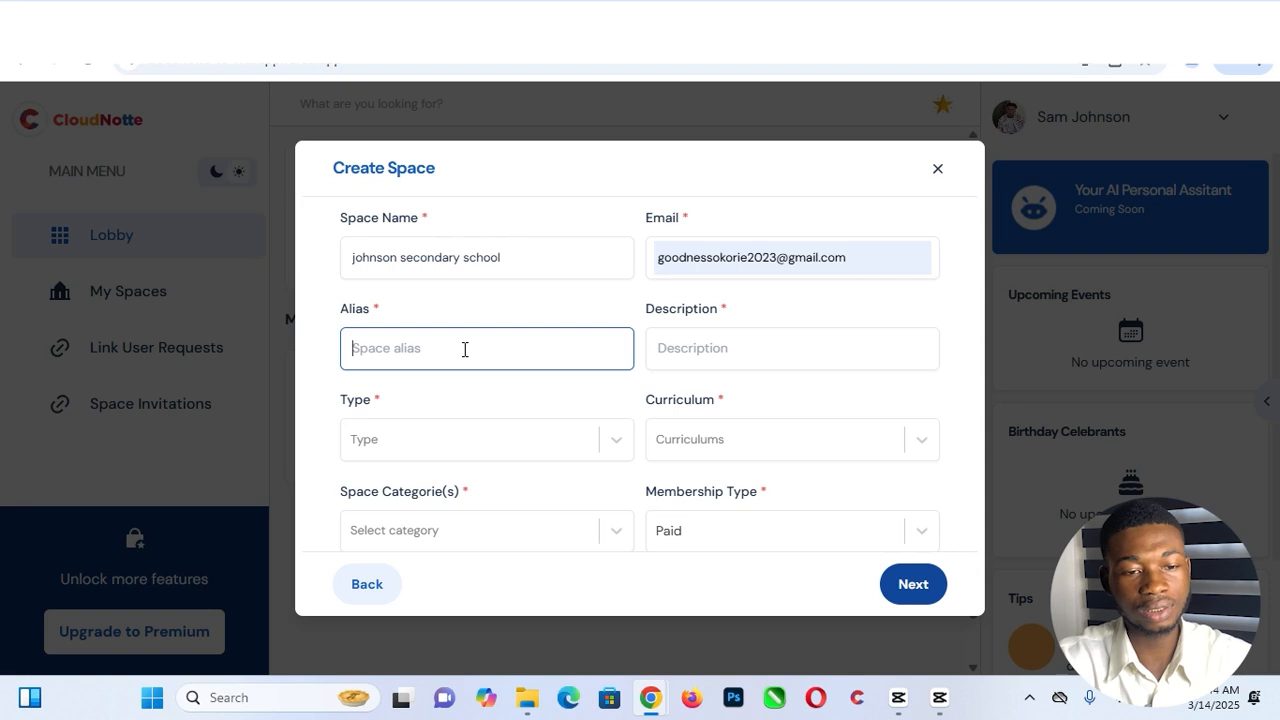
text(JSS)
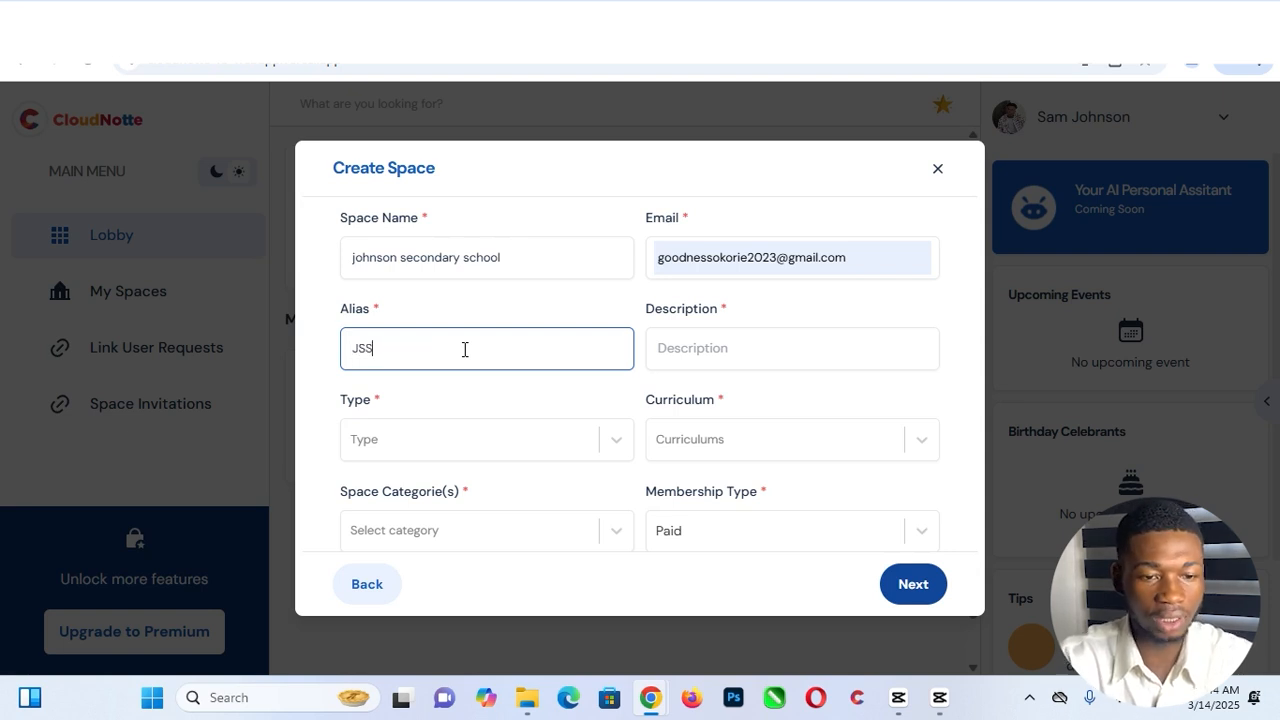
click(739, 349)
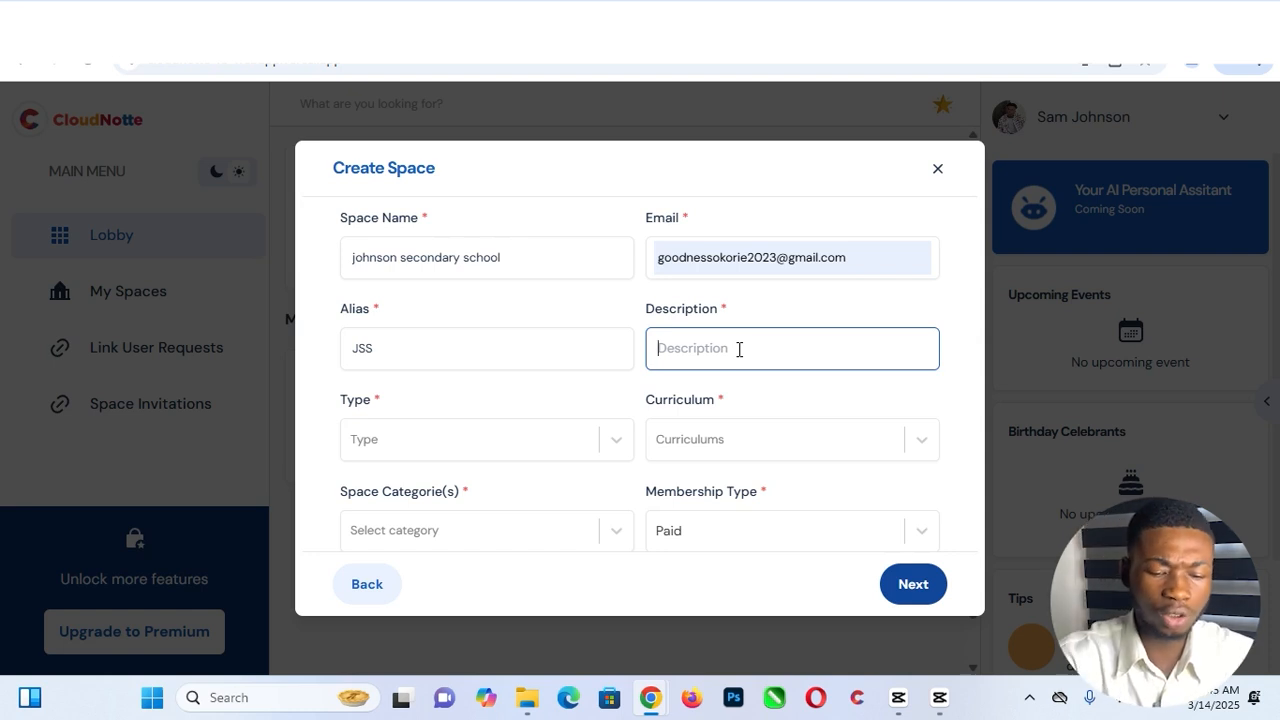
key(ctrl+v)
key(BackSpace)
text(cs)
key(BackSpace)
key(BackSpace)
text(ds)
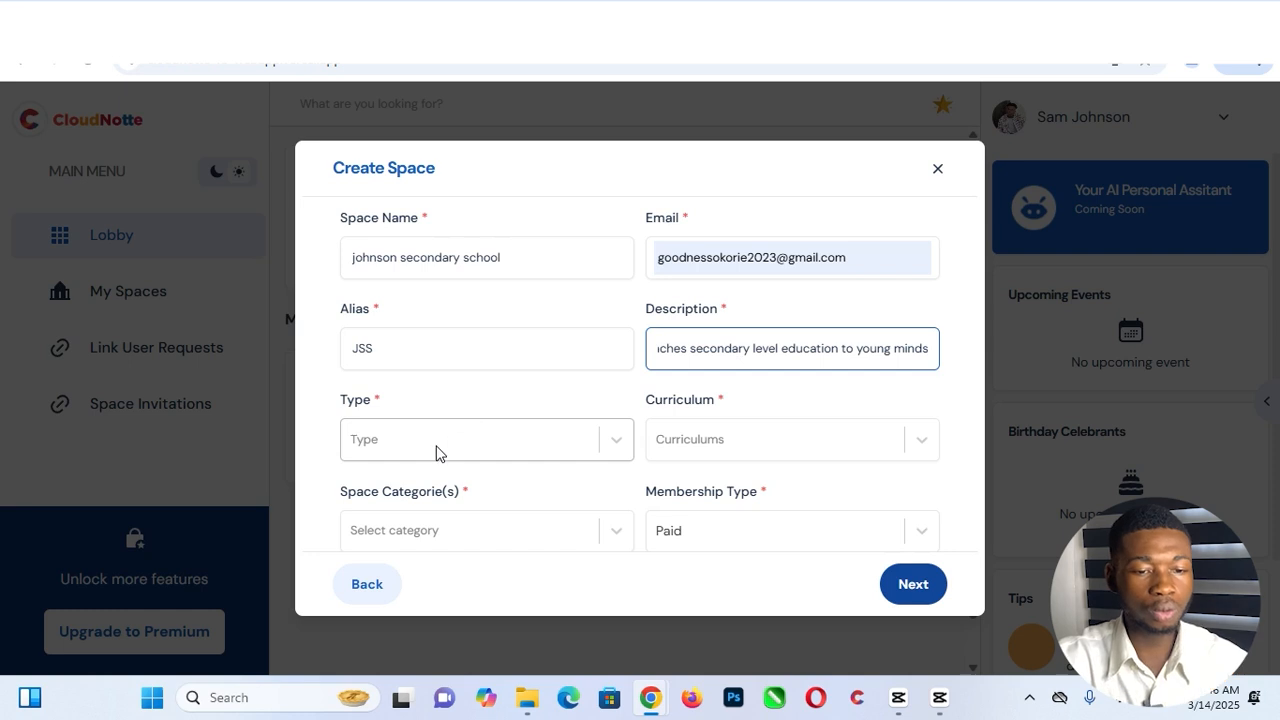
- Set the school type to Private and the curriculum to Hybrid
click(577, 445)
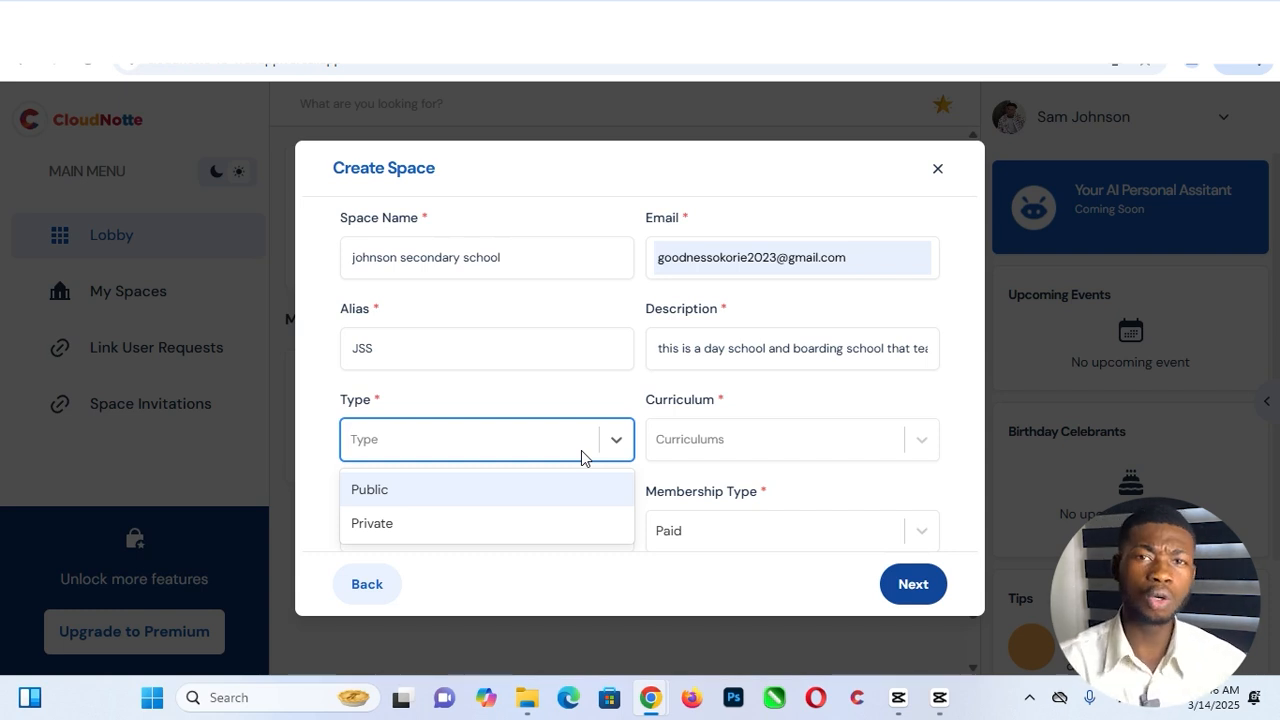
click(415, 525)
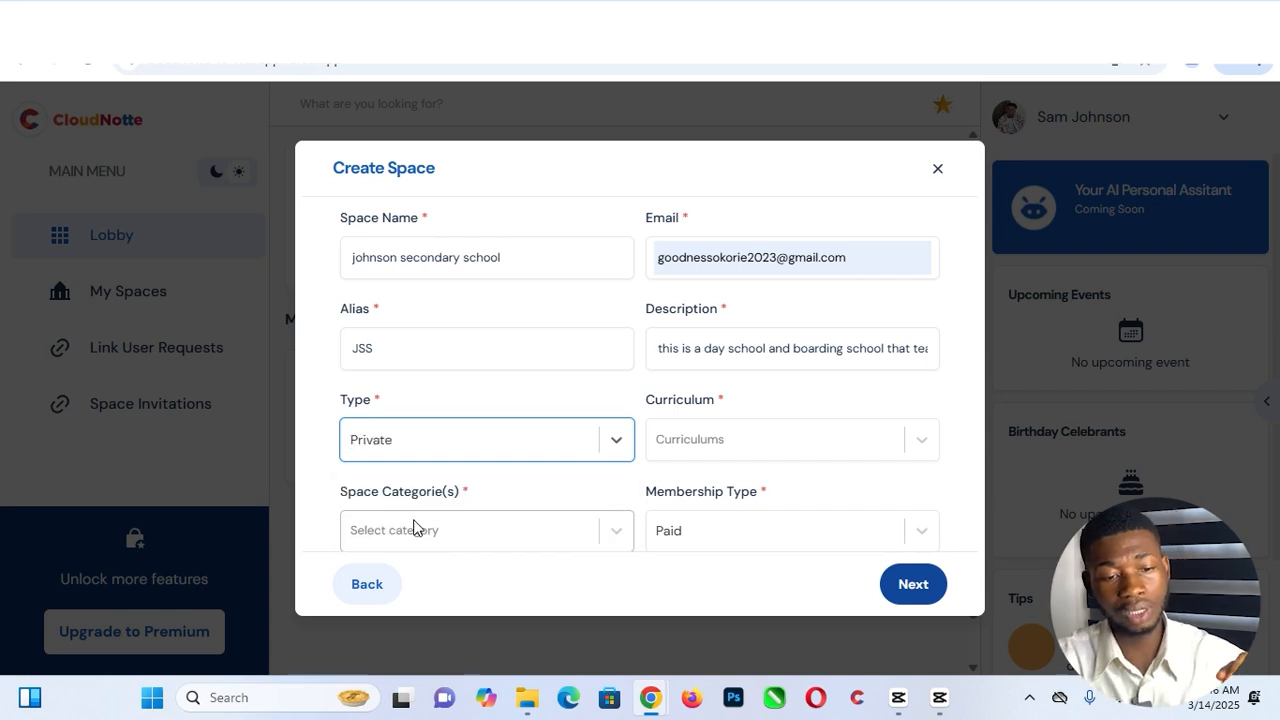
click(725, 445)
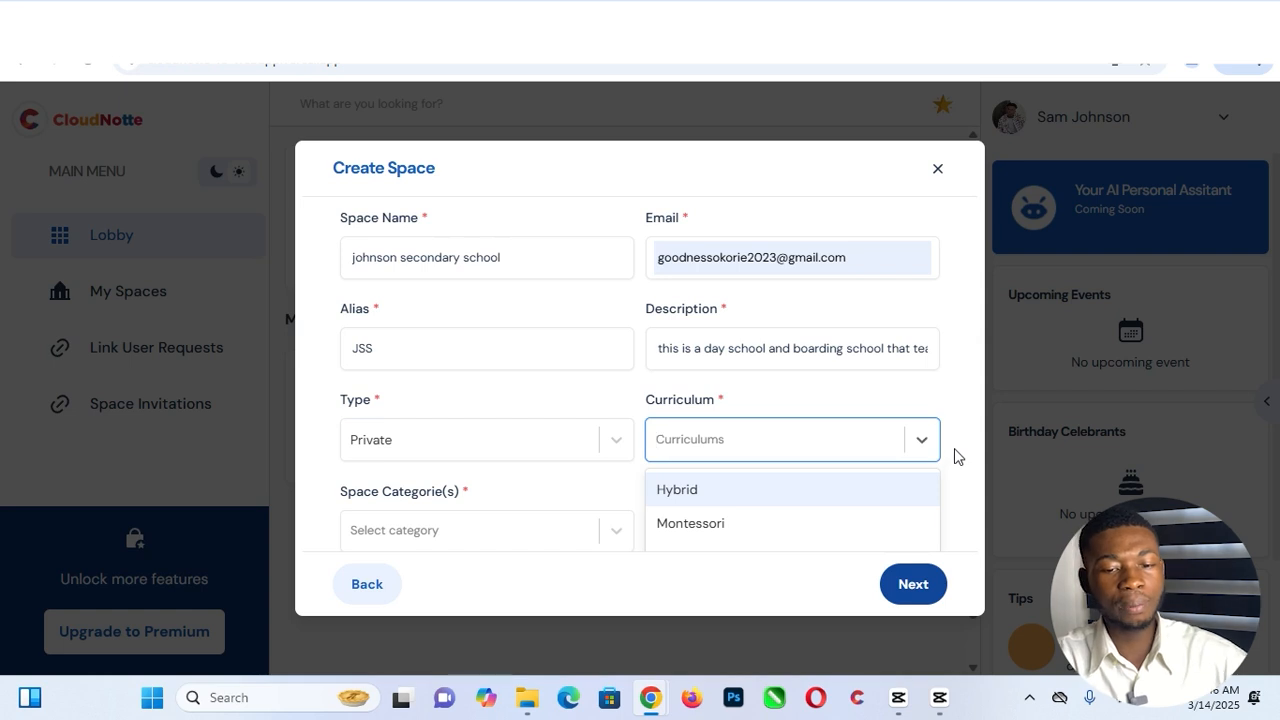
scroll(950, 424, down, 1)
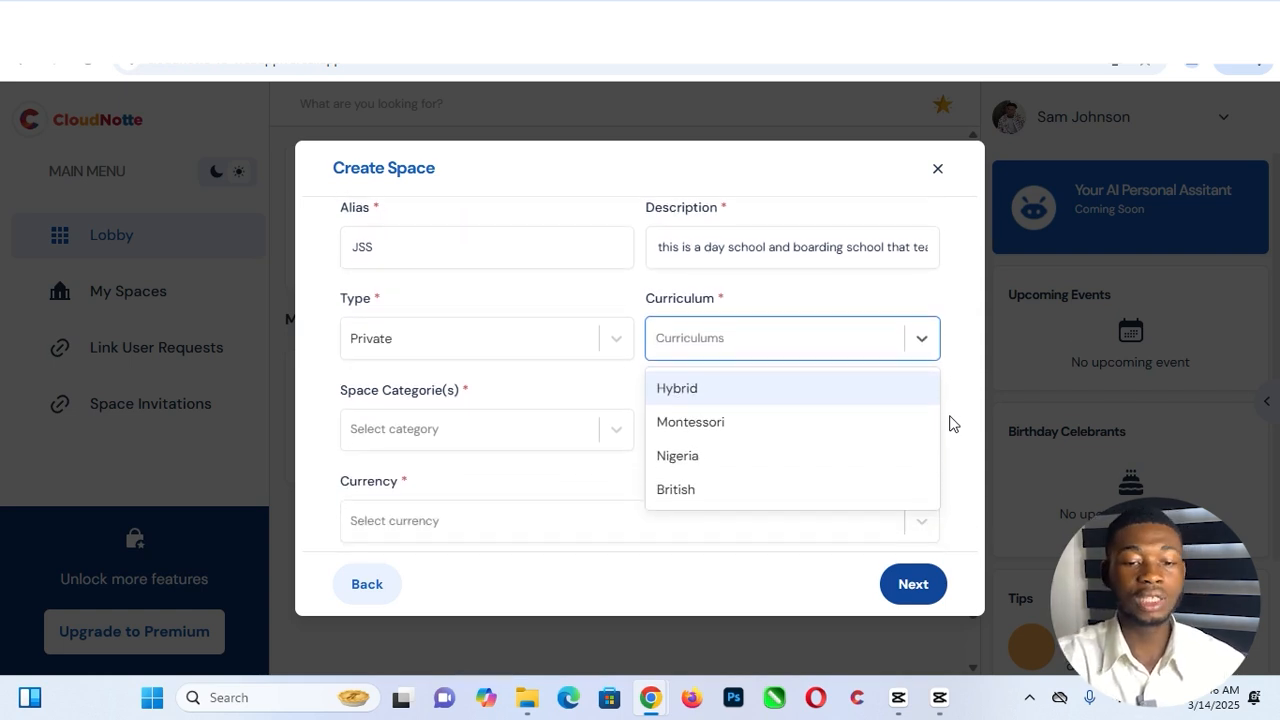
click(714, 395)
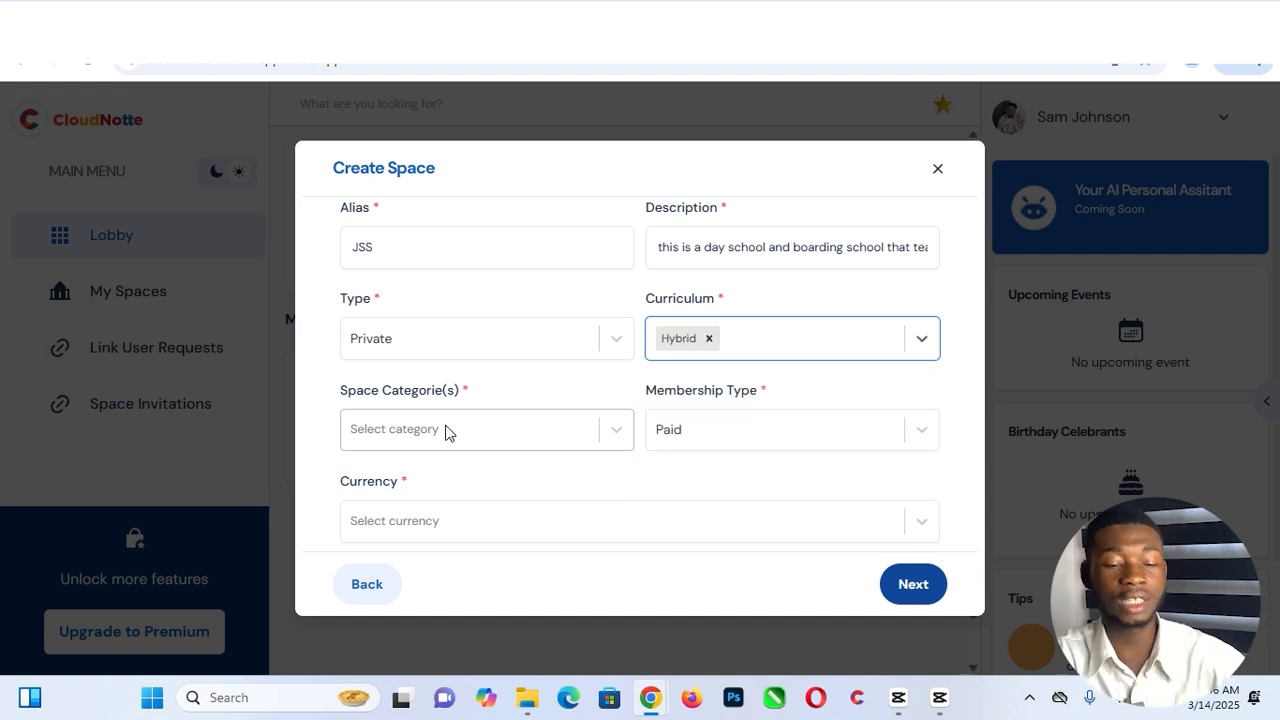
- Choose Secondary as the space category
scroll(445, 432, down, 1)
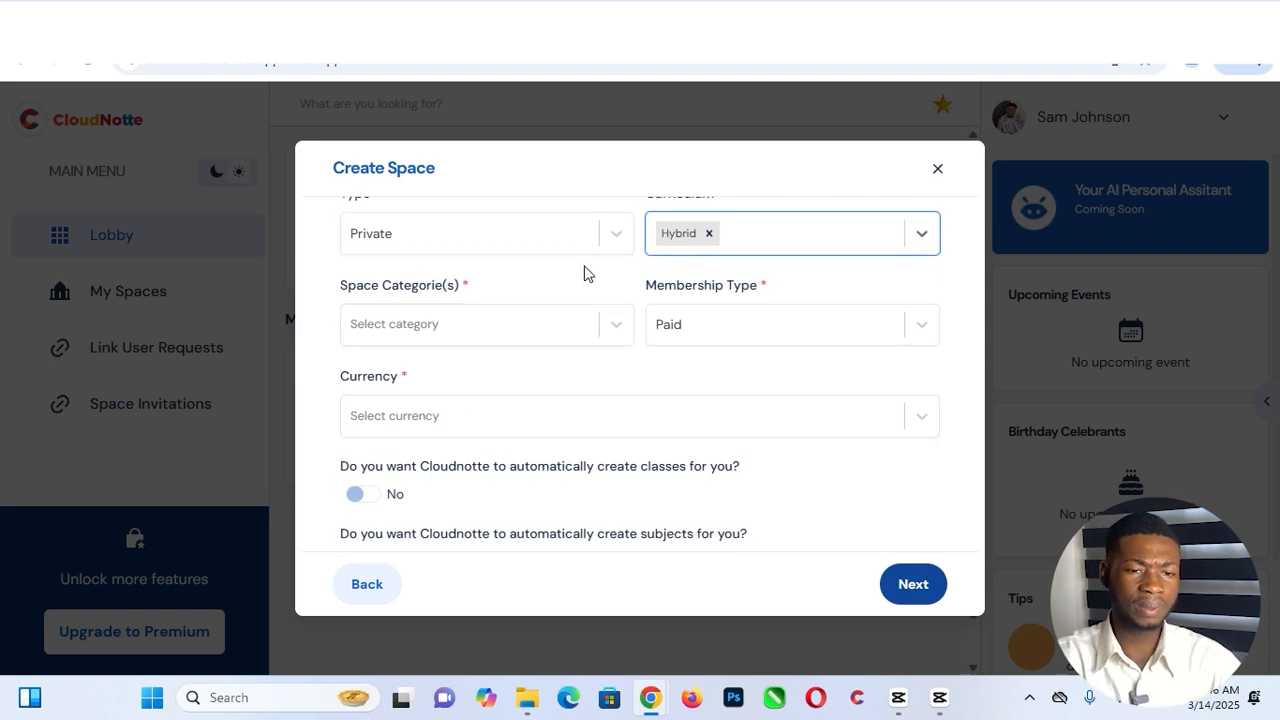
click(617, 330)
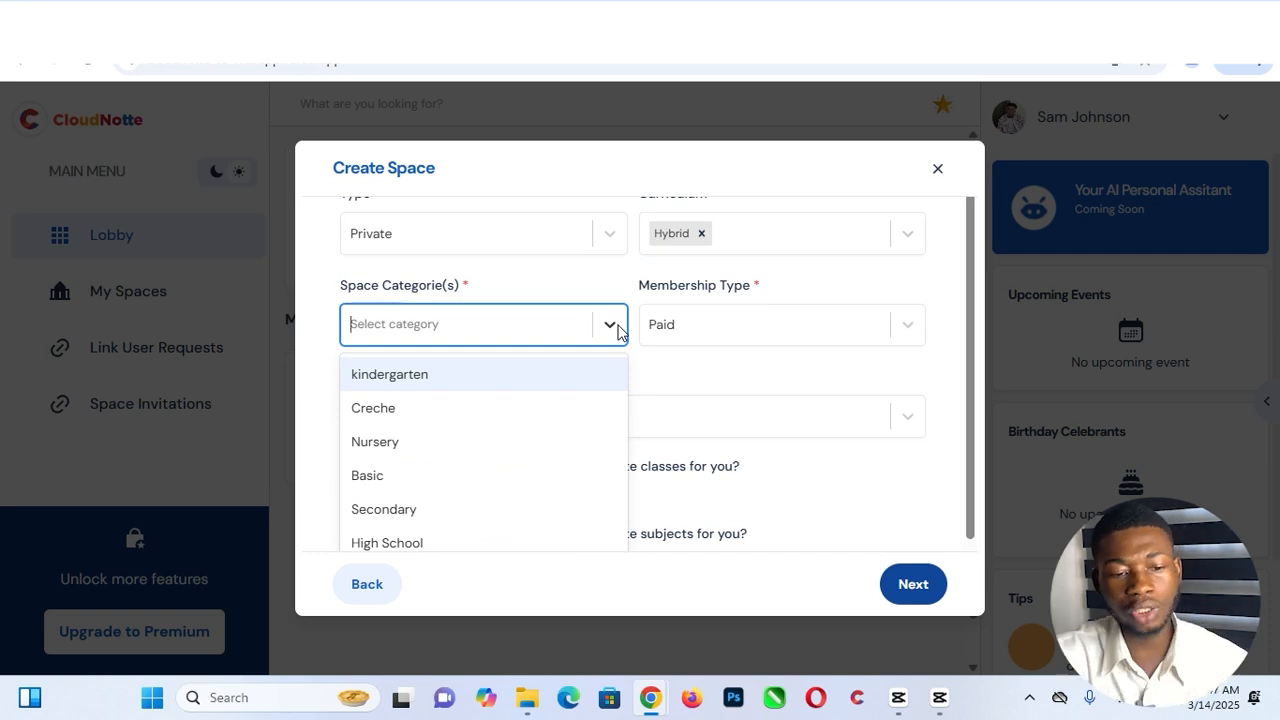
scroll(520, 459, down, 1)
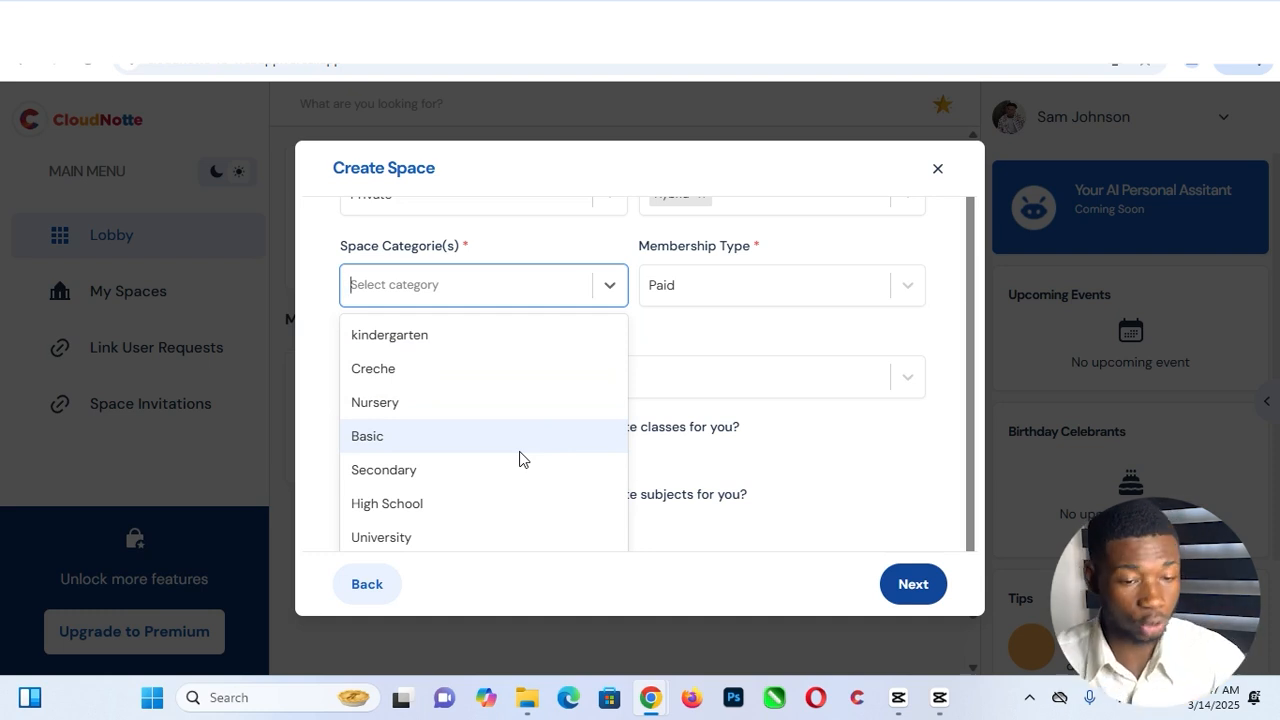
click(431, 472)
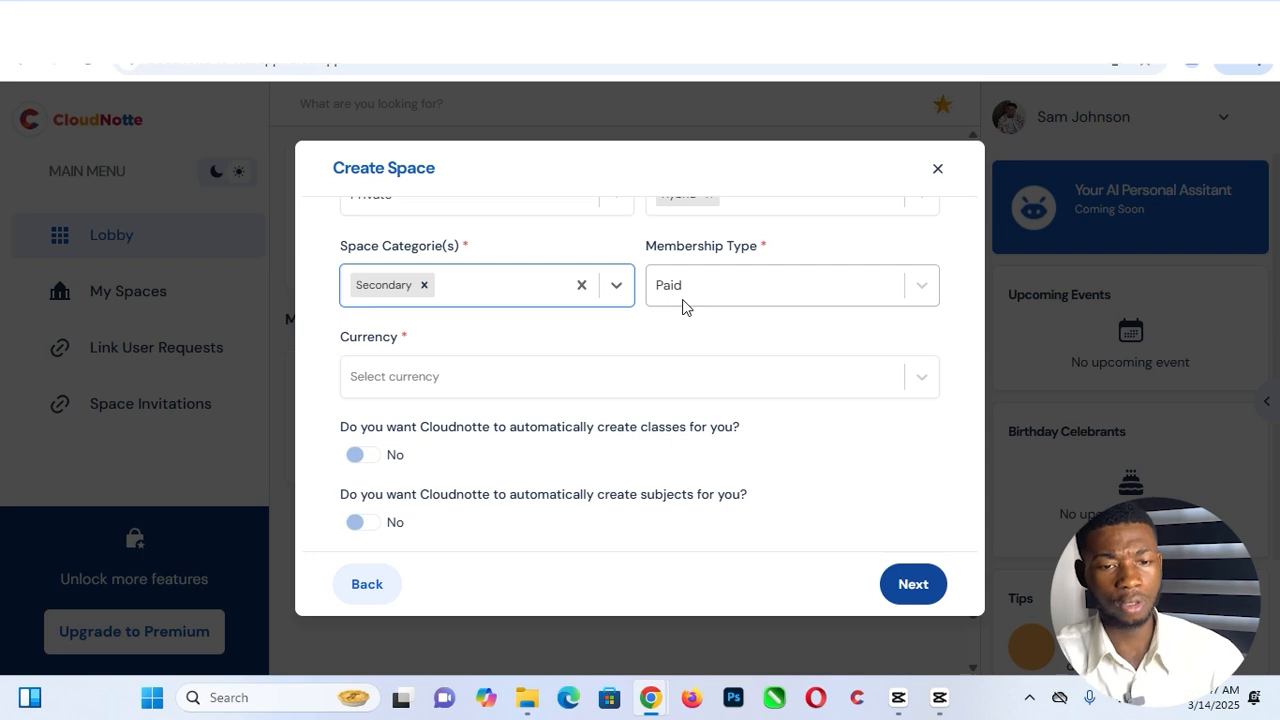
click(922, 291)
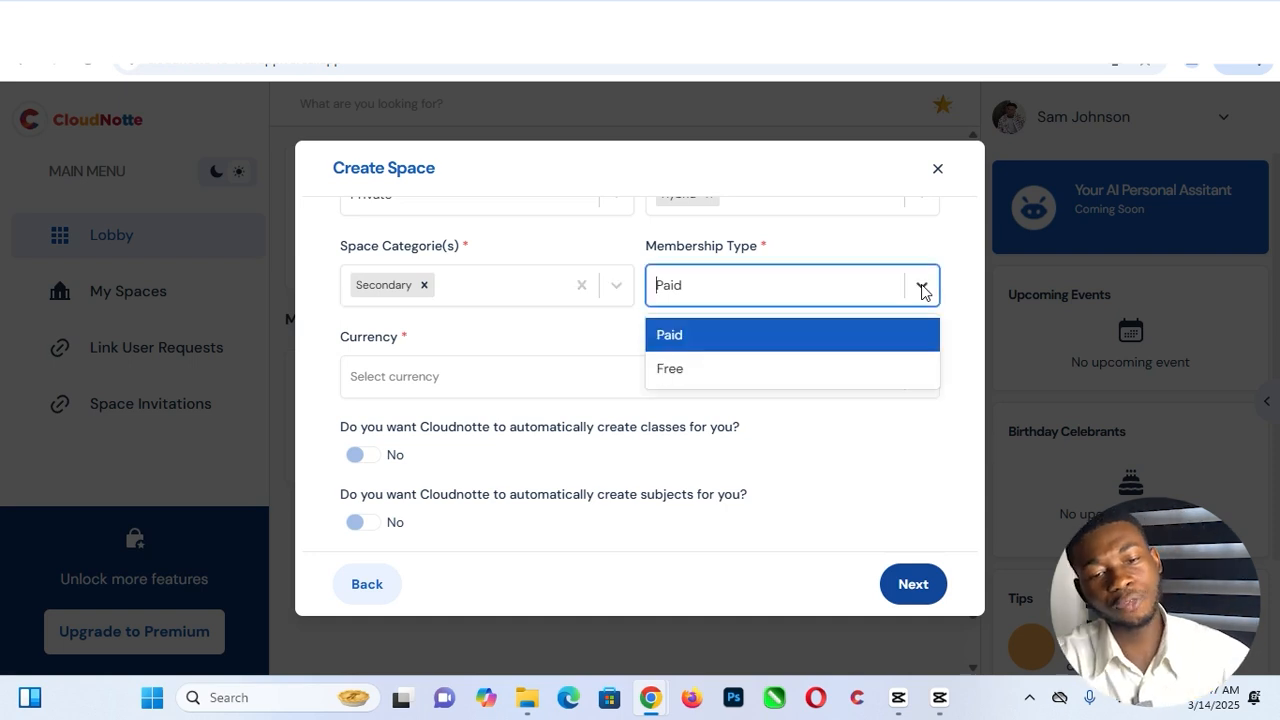
- Keep Paid membership, set currency to Nigerian Naira (NGN), and leave automatic class creation off
click(775, 347)
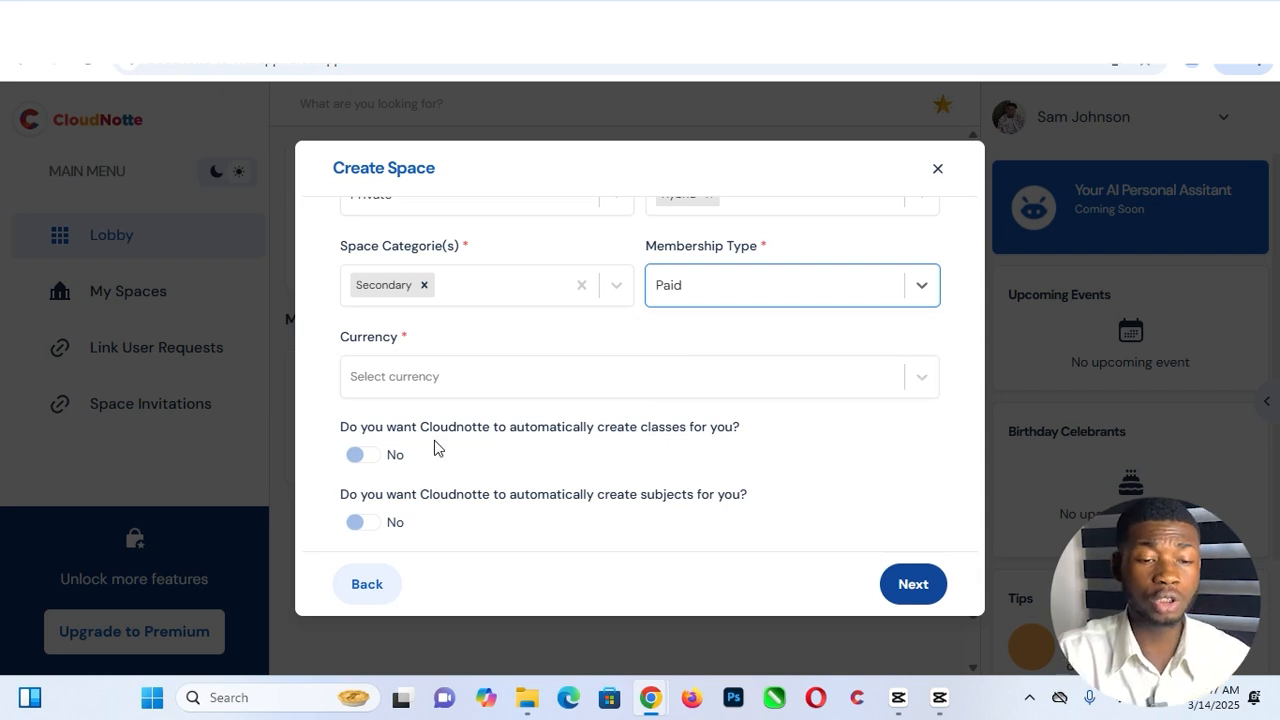
click(503, 383)
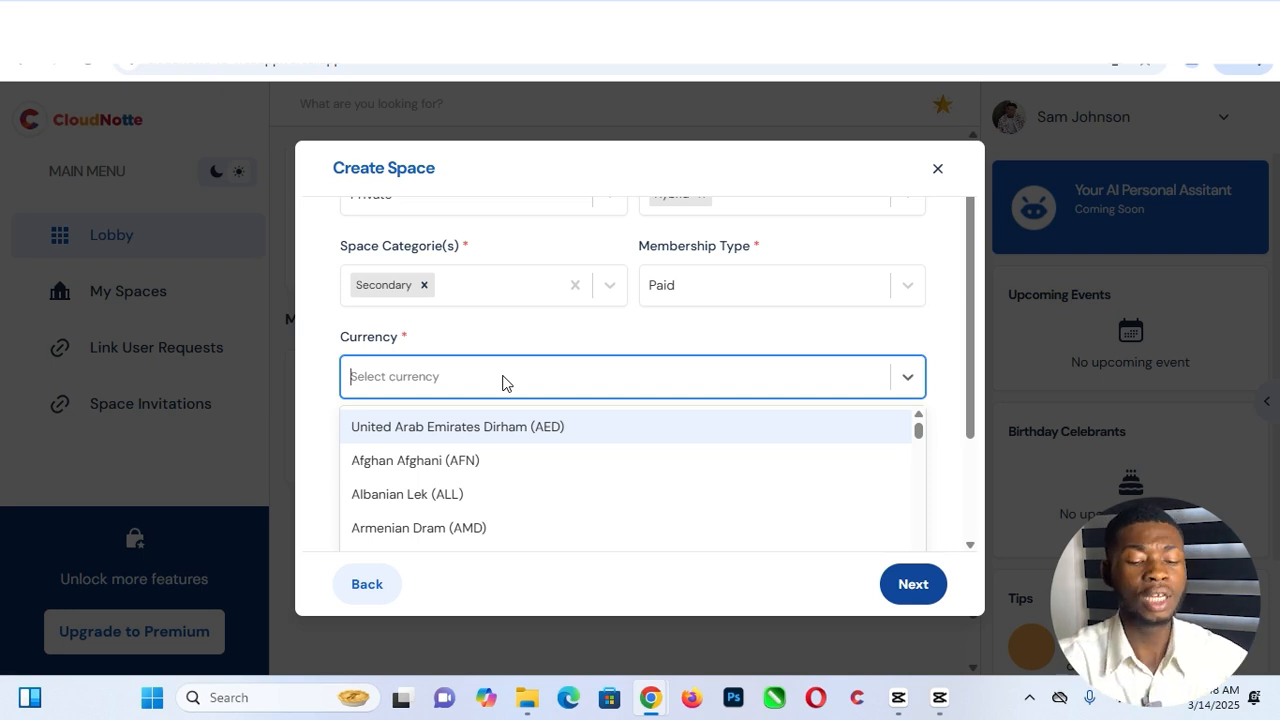
text(n Na)
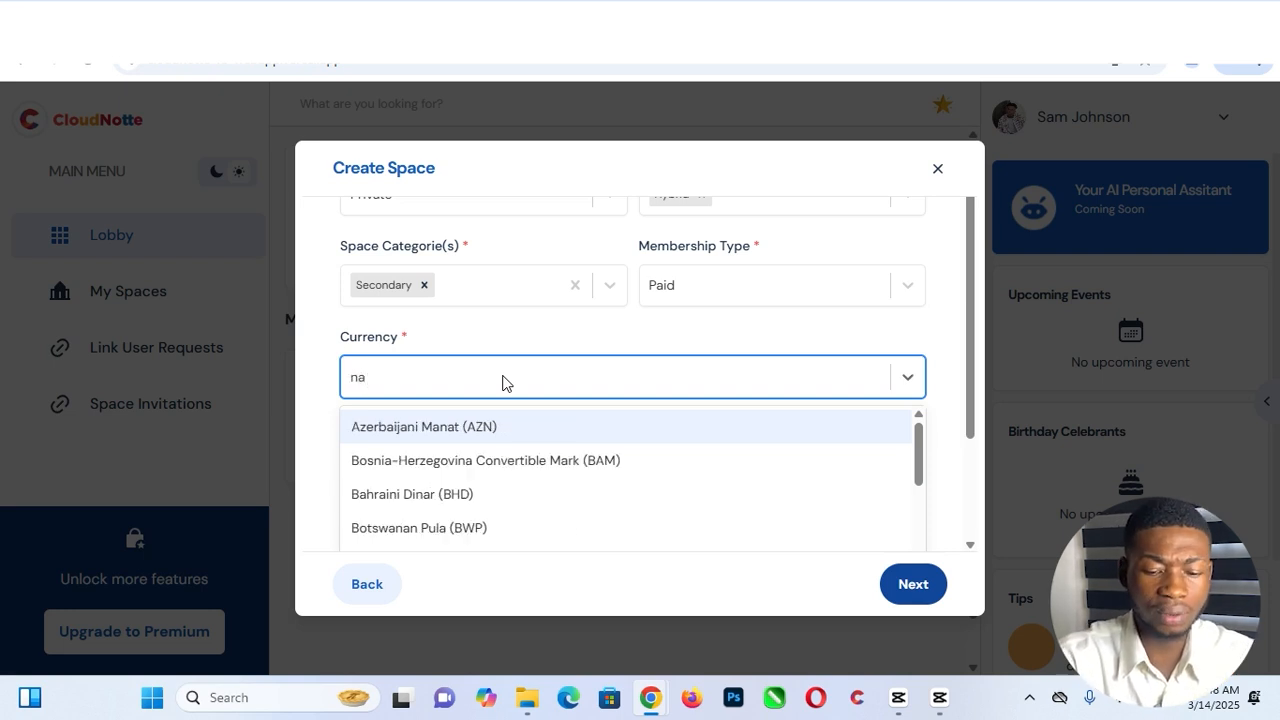
text(ira)
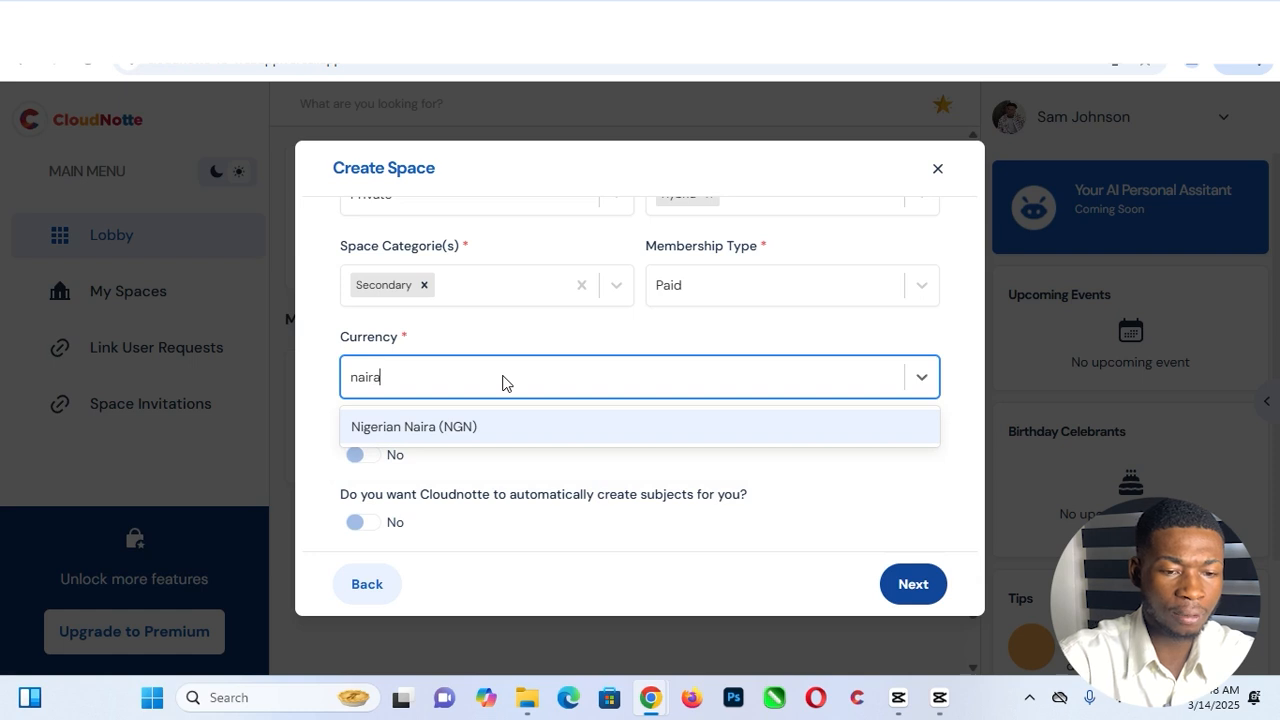
click(463, 426)
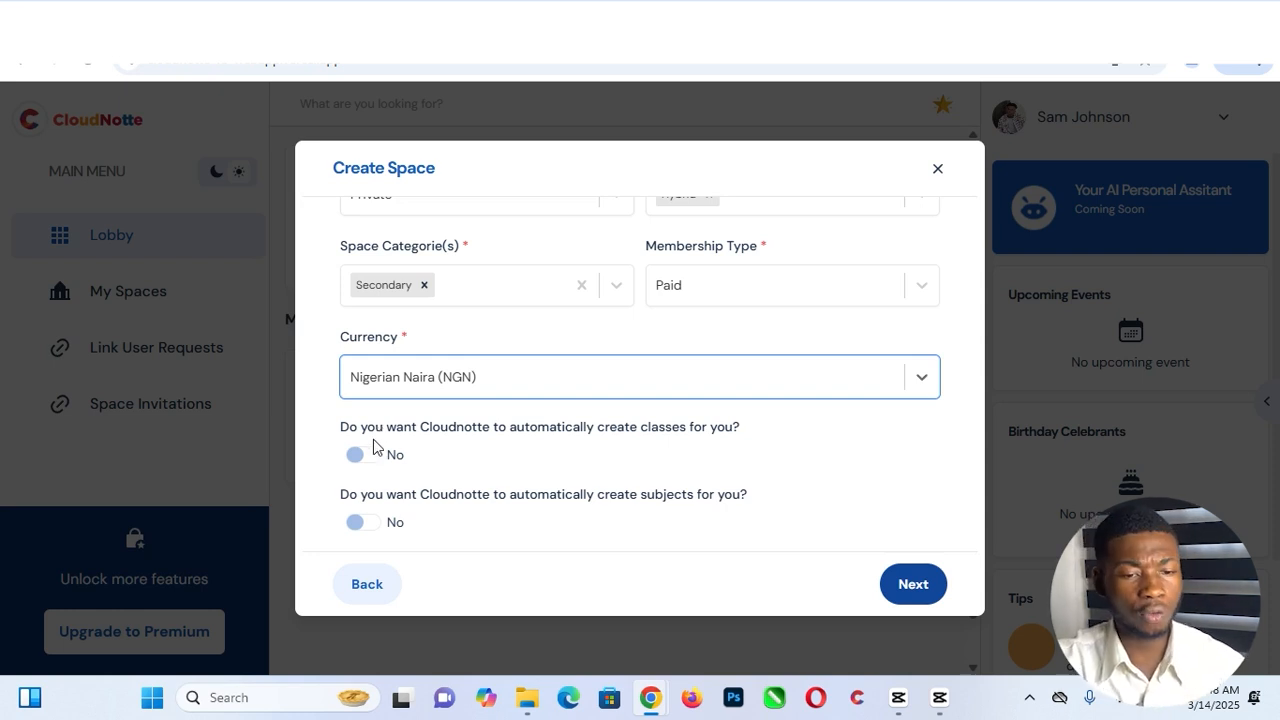
click(363, 457)
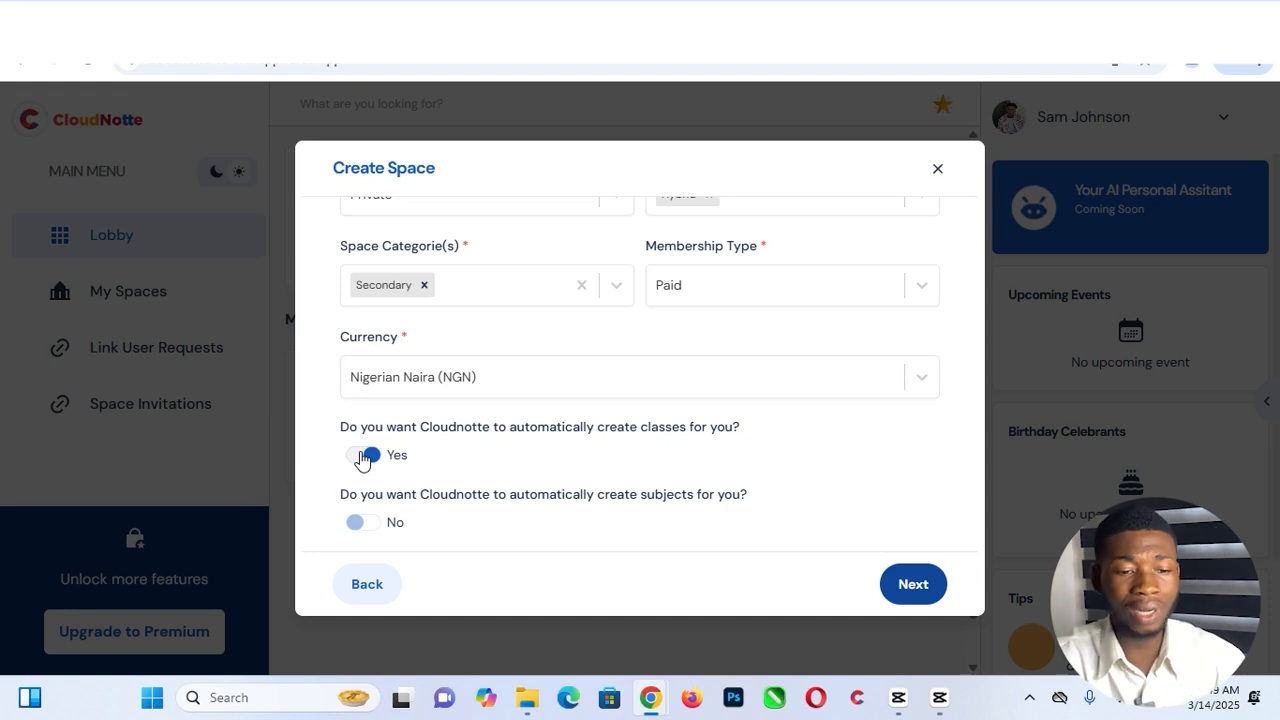
click(363, 457)
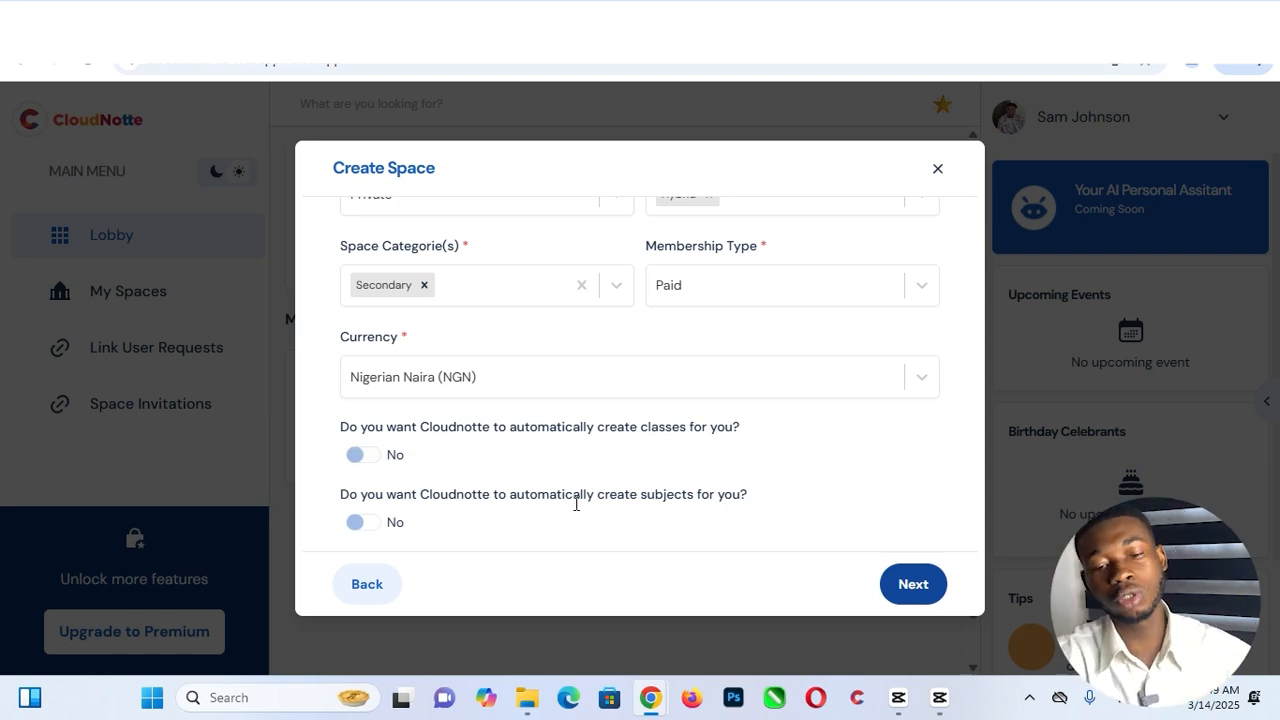
- On the location step, set country Nigeria, state Rivers, and enter the school's street address
click(910, 588)
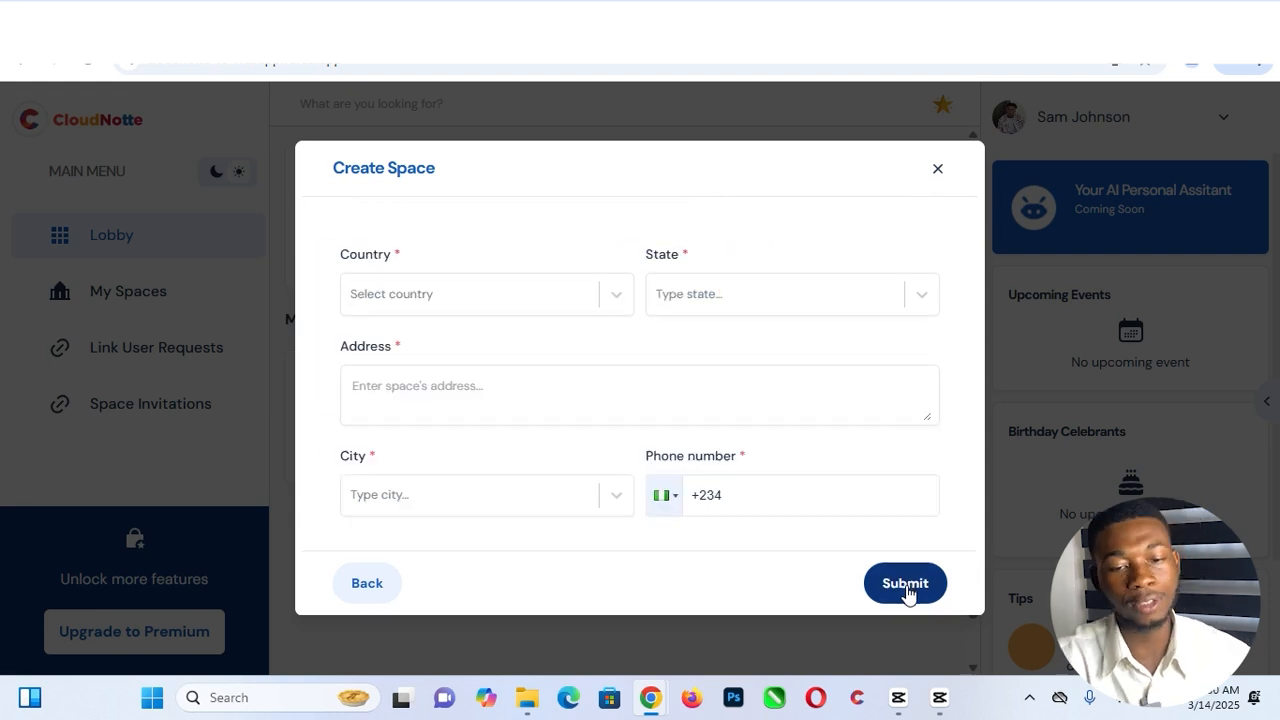
scroll(803, 305, down, 3)
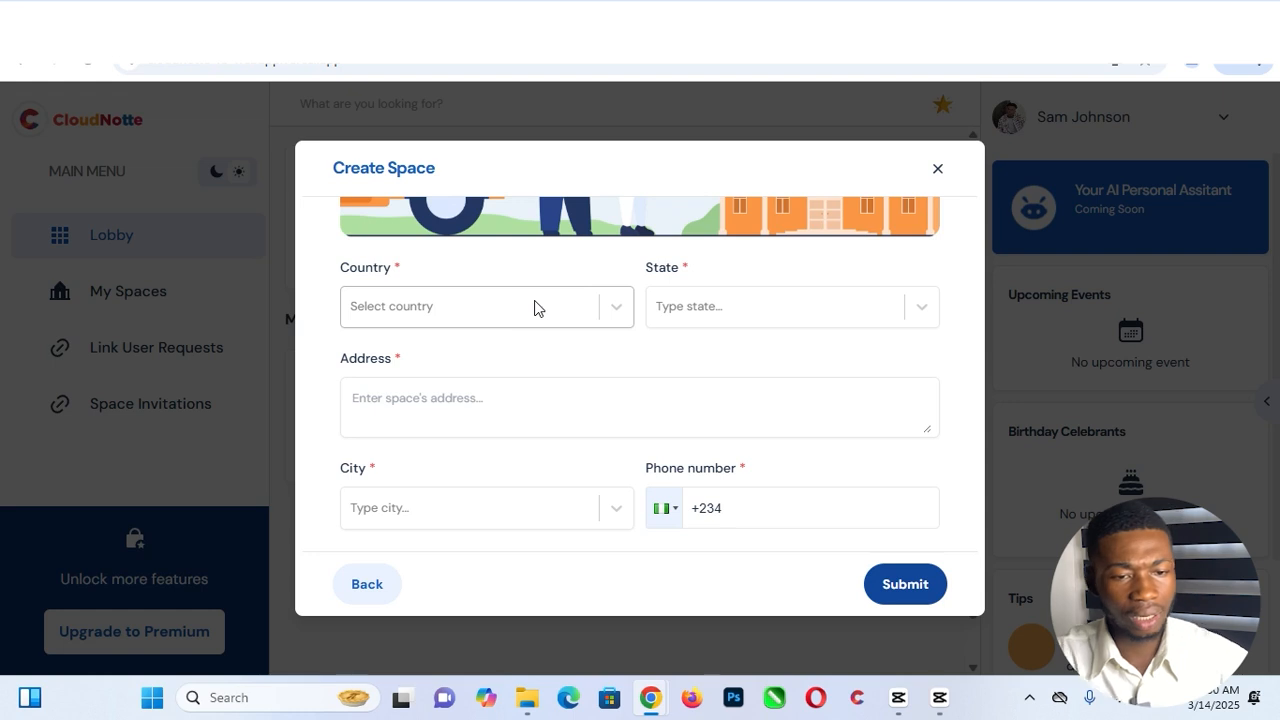
click(534, 307)
text(niger)
click(448, 402)
click(719, 322)
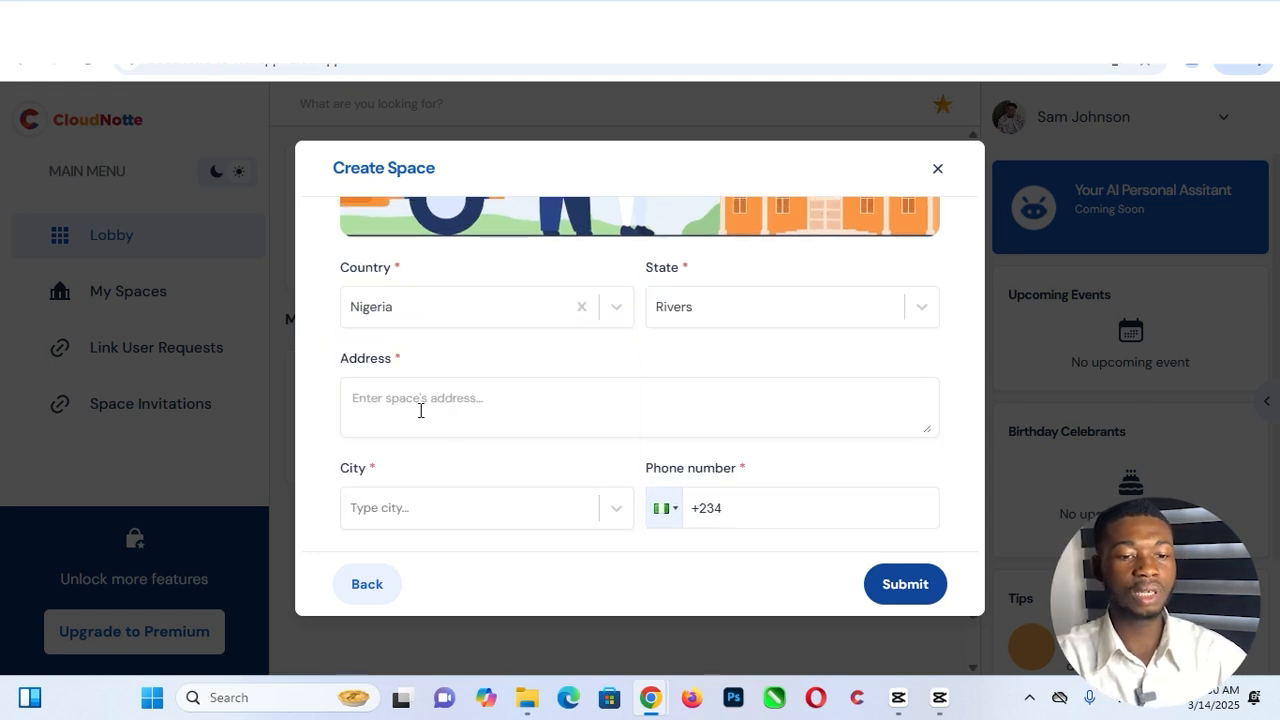
click(419, 412)
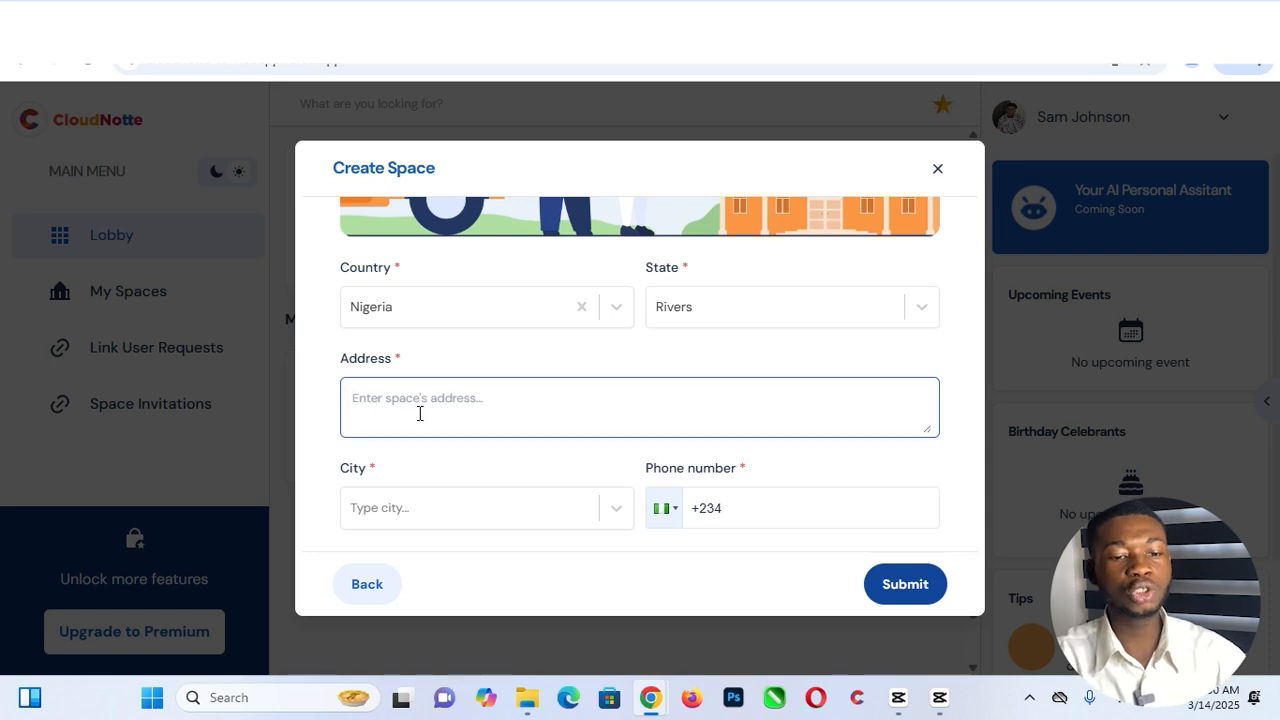
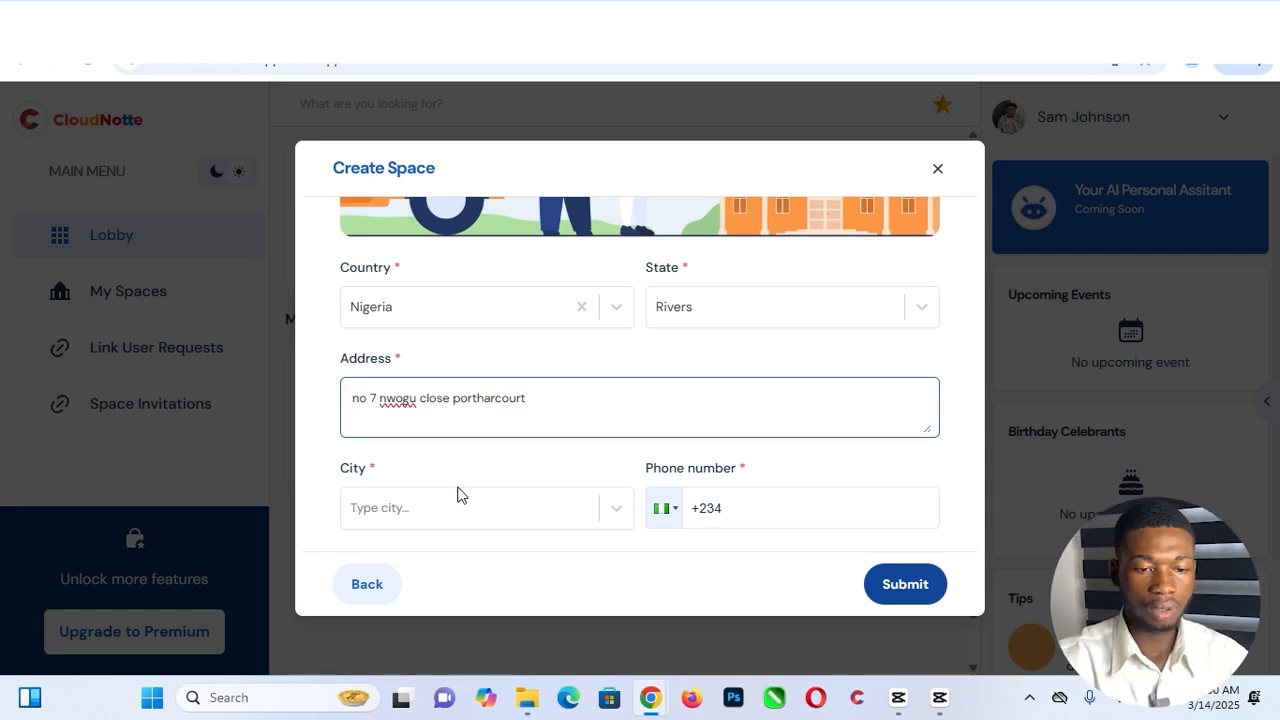
- Set the city to Port Harcourt, autofill the phone number, and submit the new space
click(443, 500)
click(443, 500)
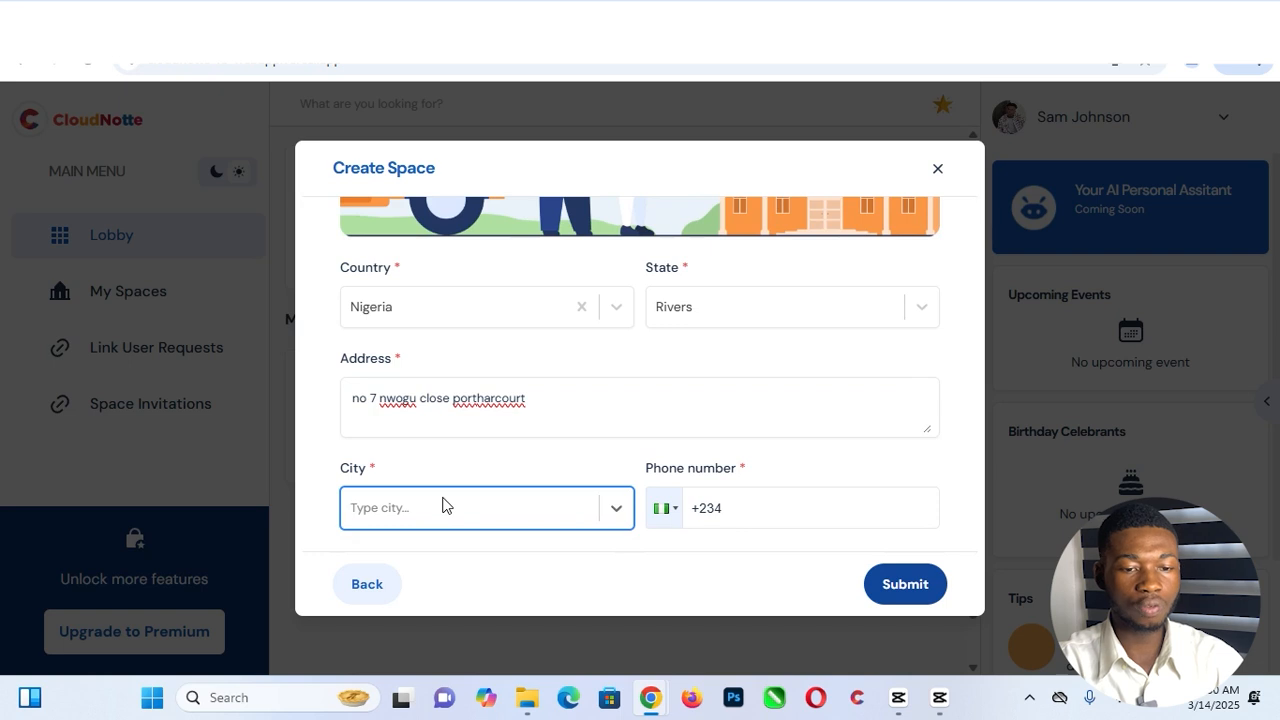
text(port harcourt)
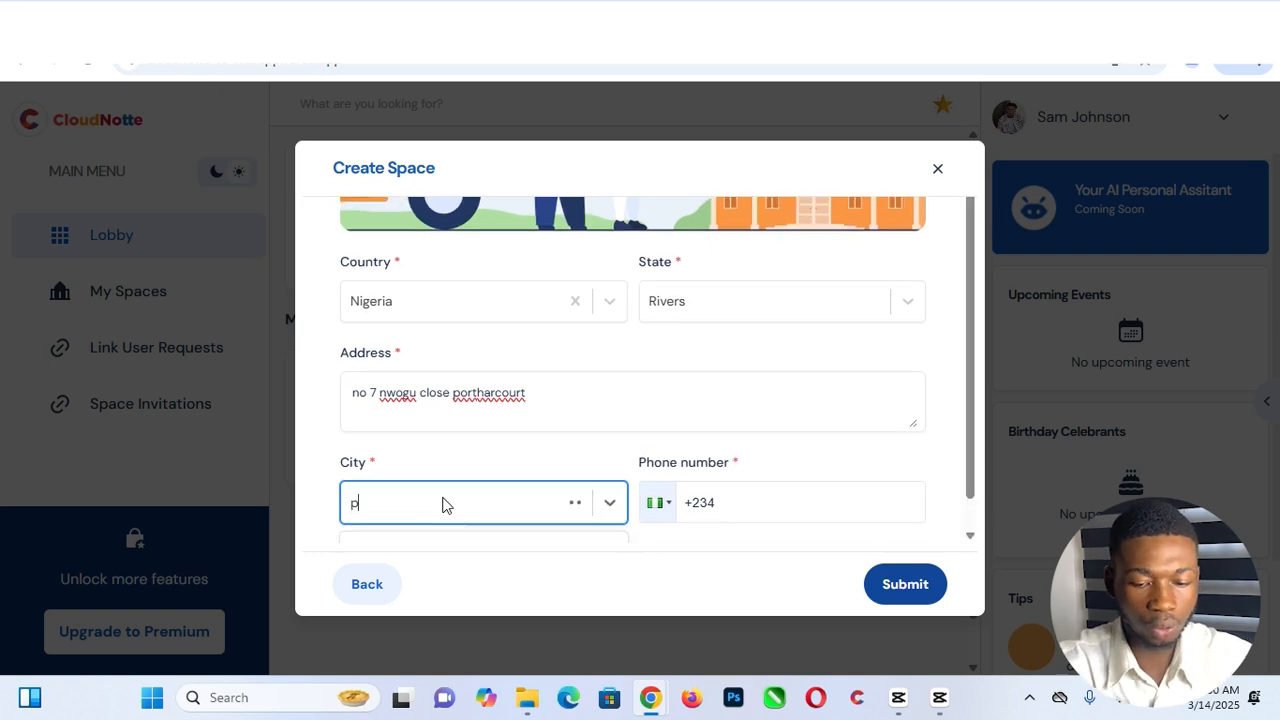
click(750, 507)
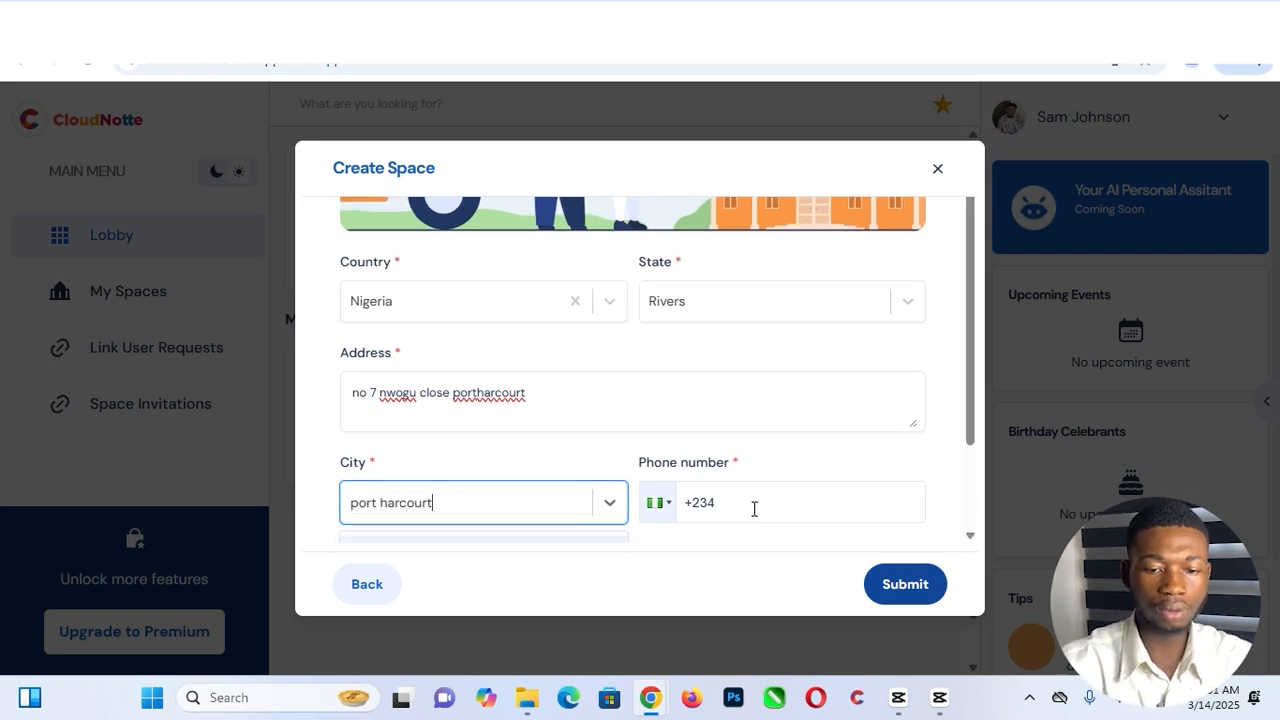
click(617, 507)
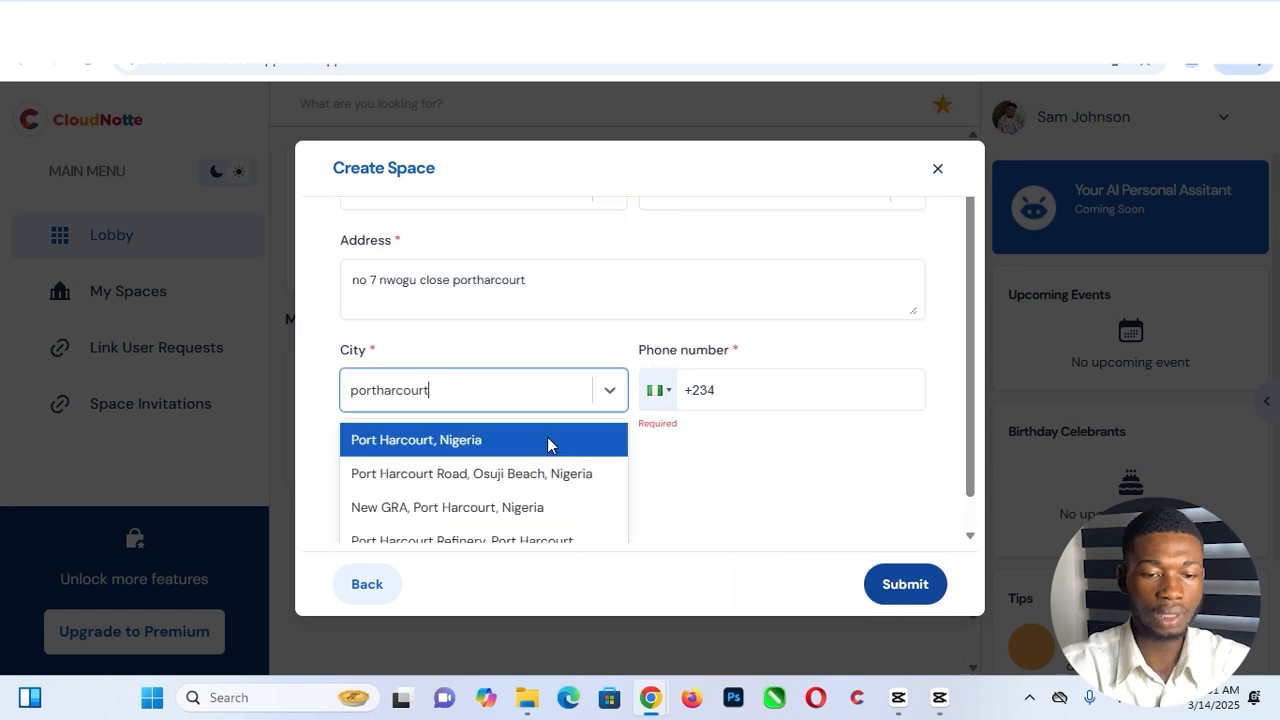
click(551, 443)
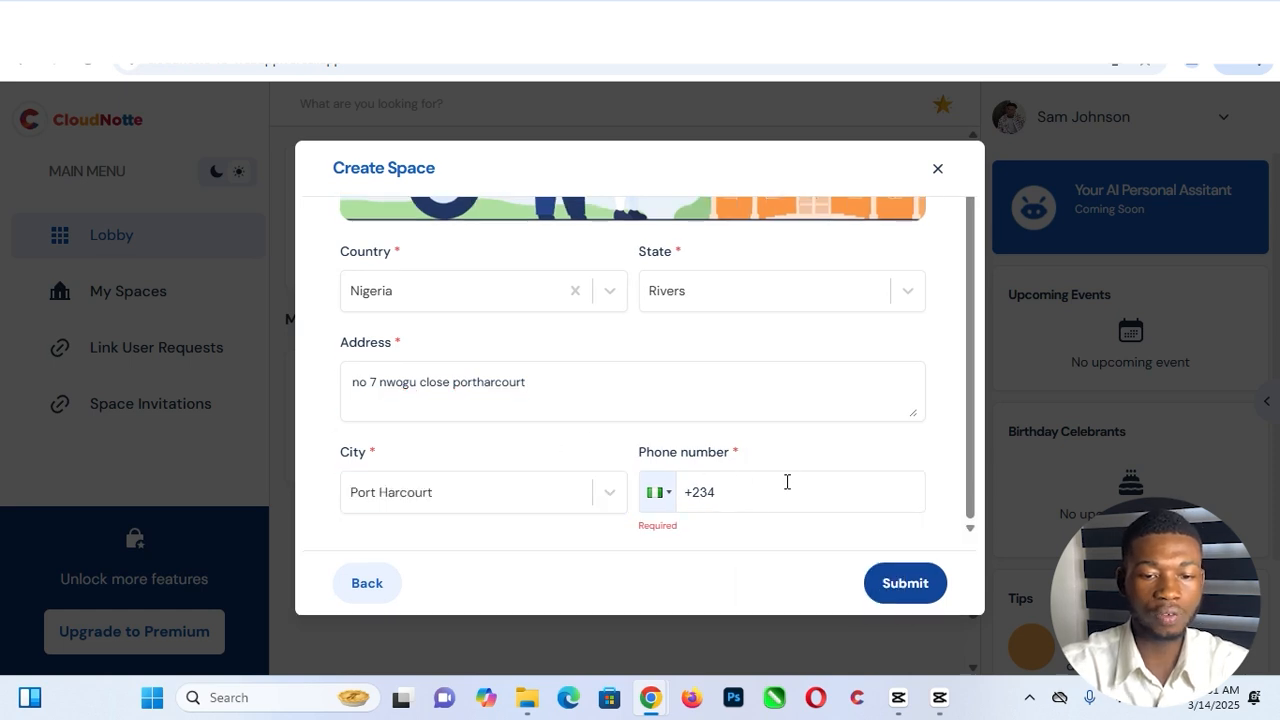
click(748, 502)
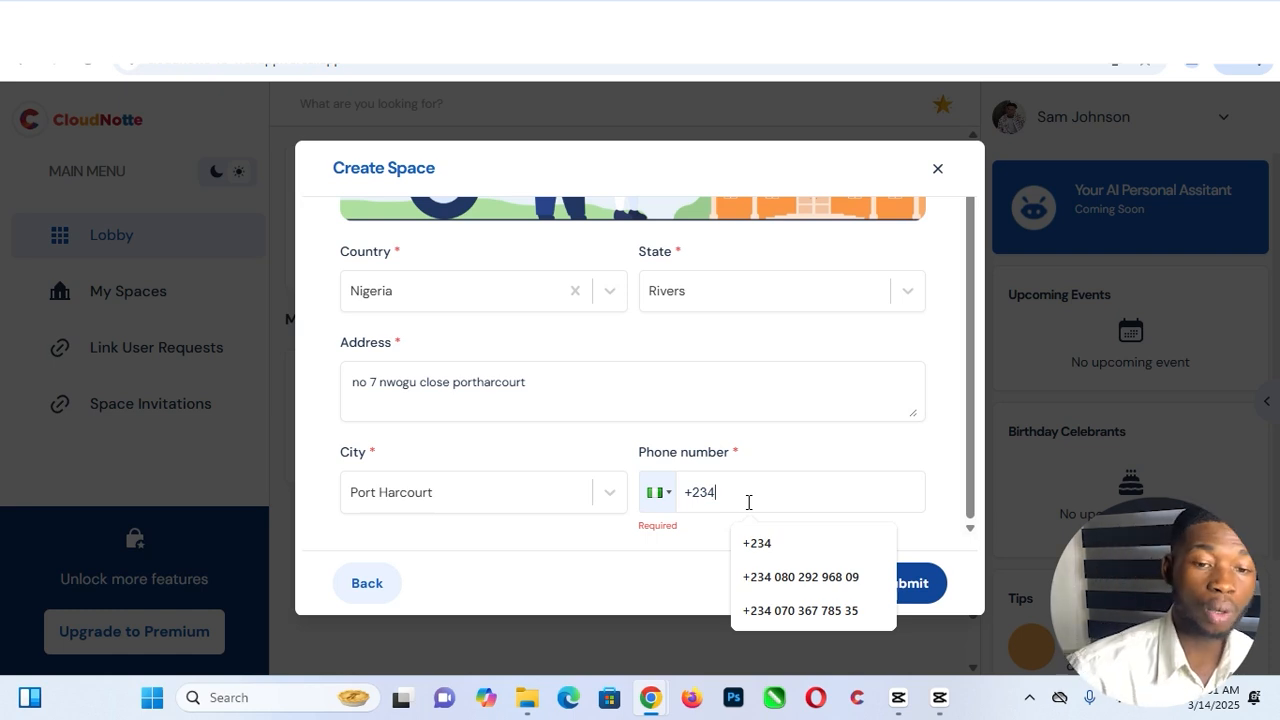
click(800, 577)
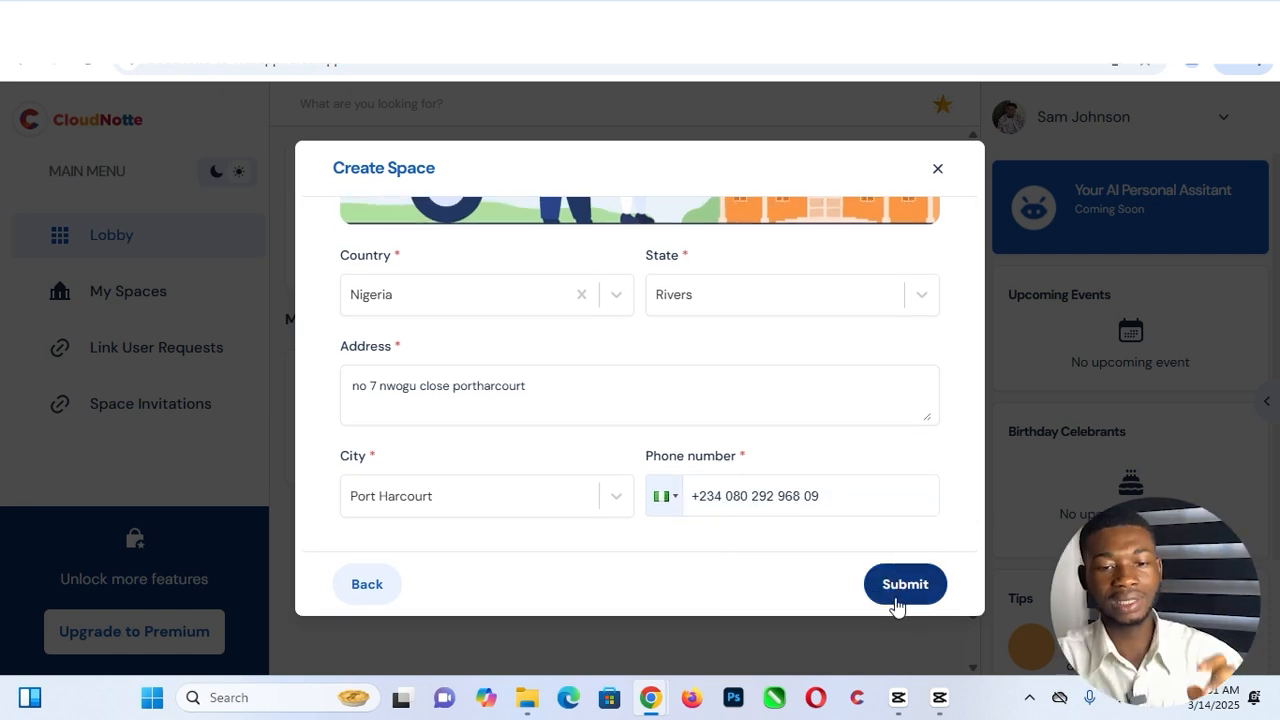
click(902, 587)
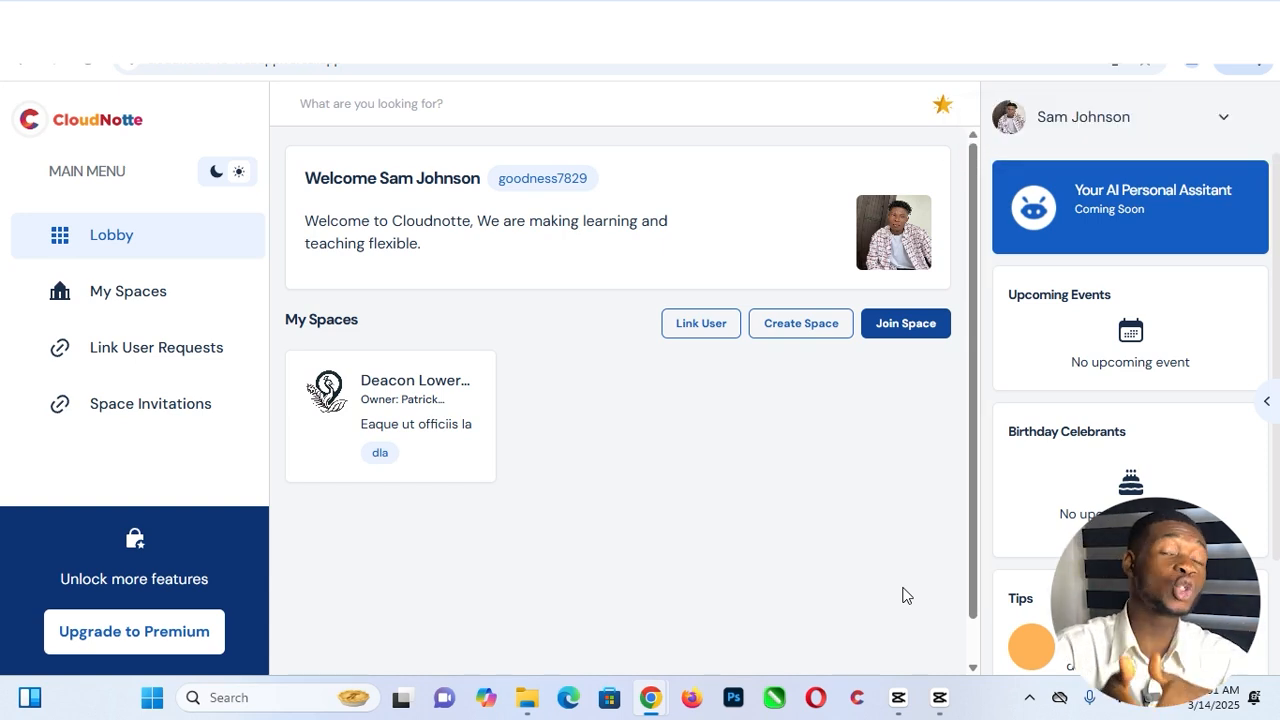
- Reload the lobby so the johnson secondary school space appears under My Spaces
click(84, 64)
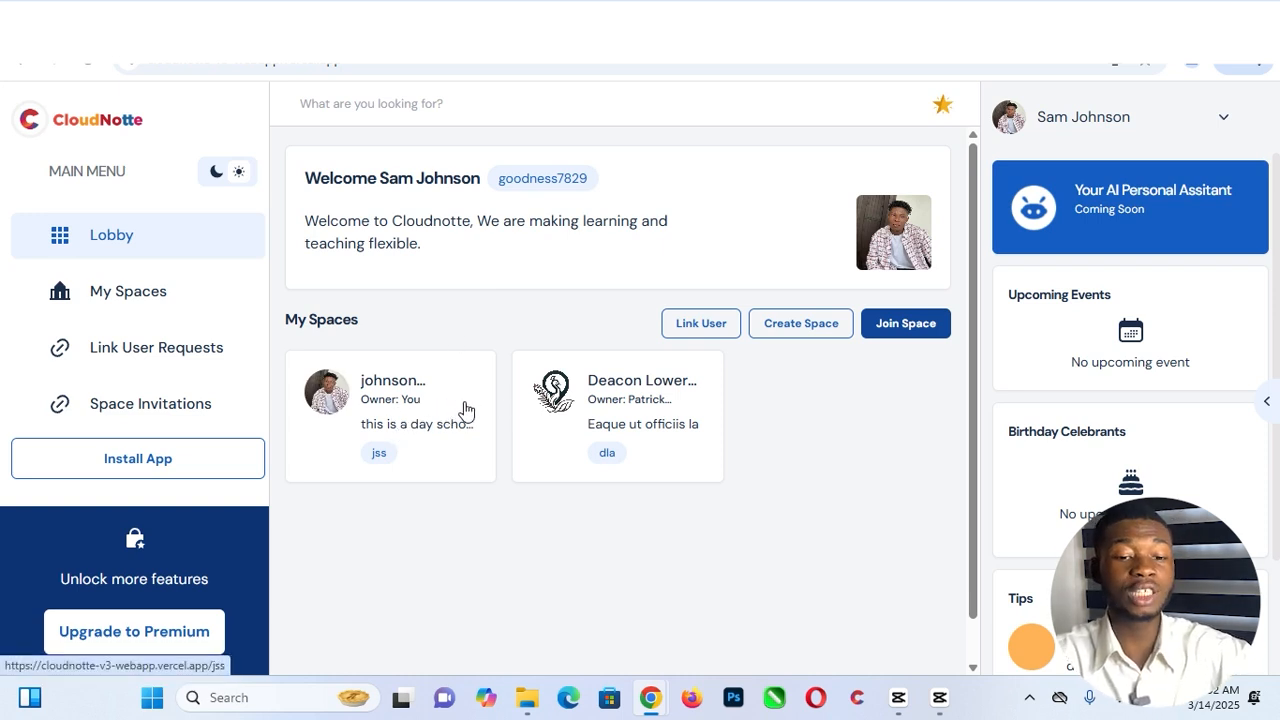
- Open the johnson secondary school space card and scroll its dashboard showing all zero counts
click(376, 396)
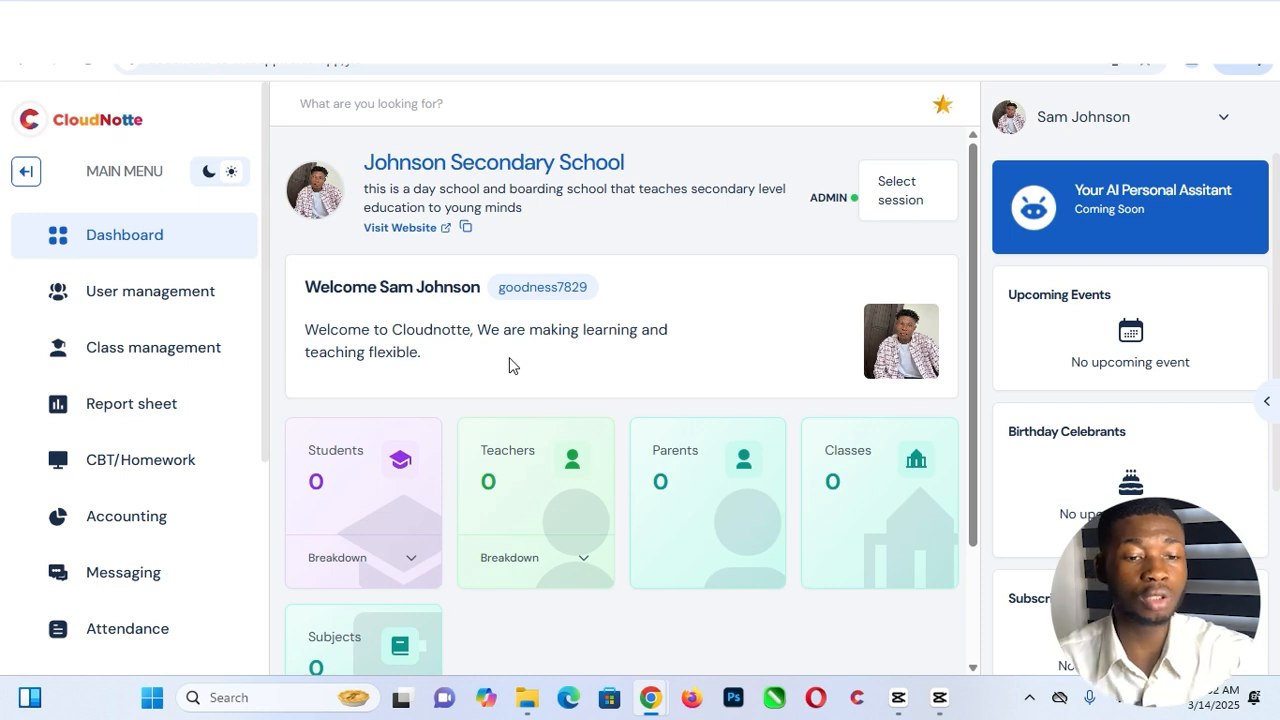
scroll(978, 320, down, 2)
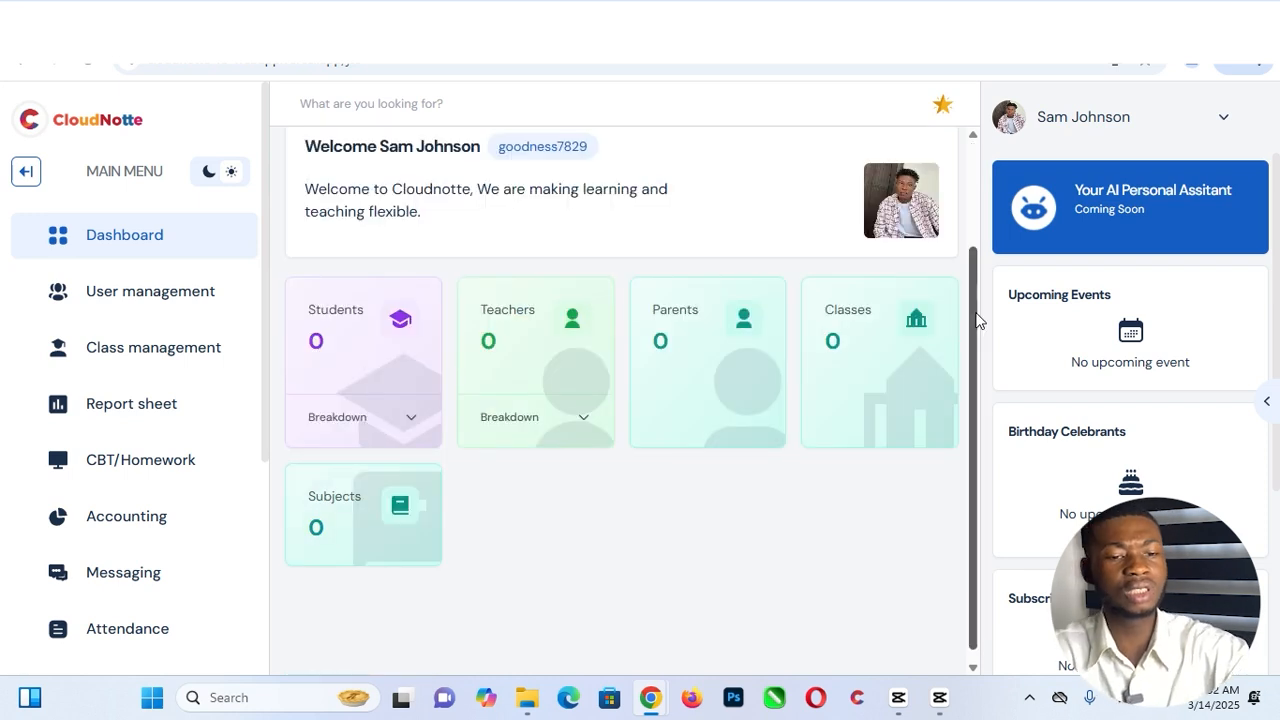